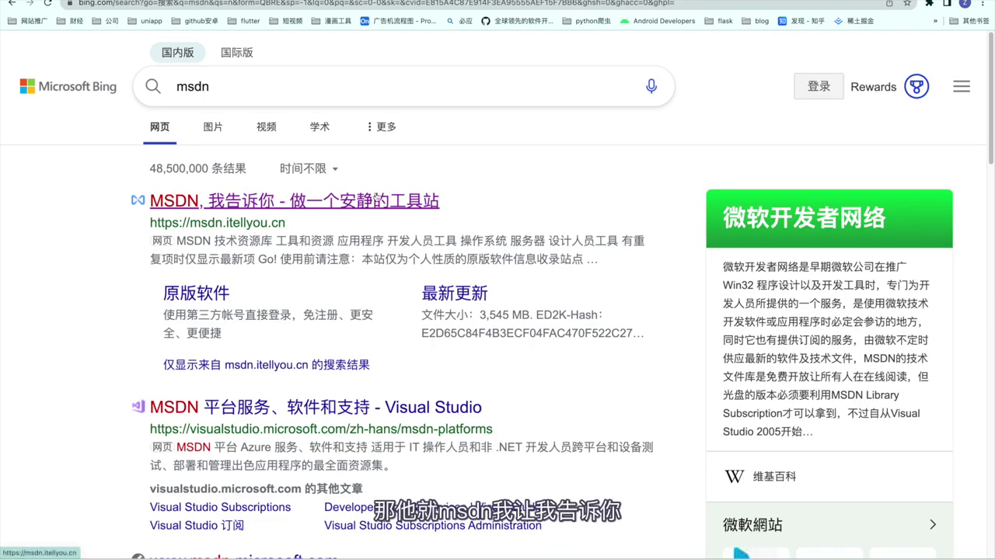
Open the MSDN I Tell You site from the search results and expand its operating systems (操作系统) category.
click(375, 198)
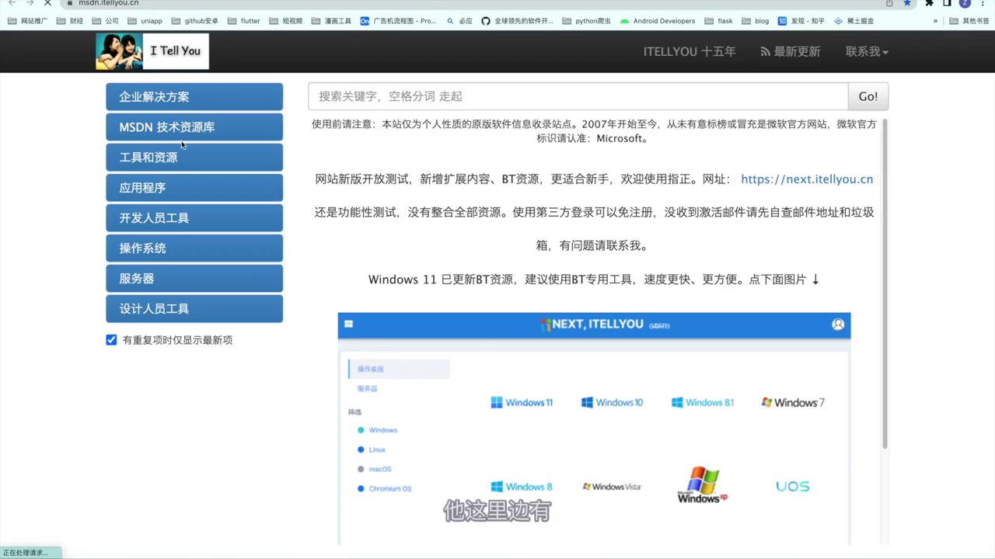
click(206, 132)
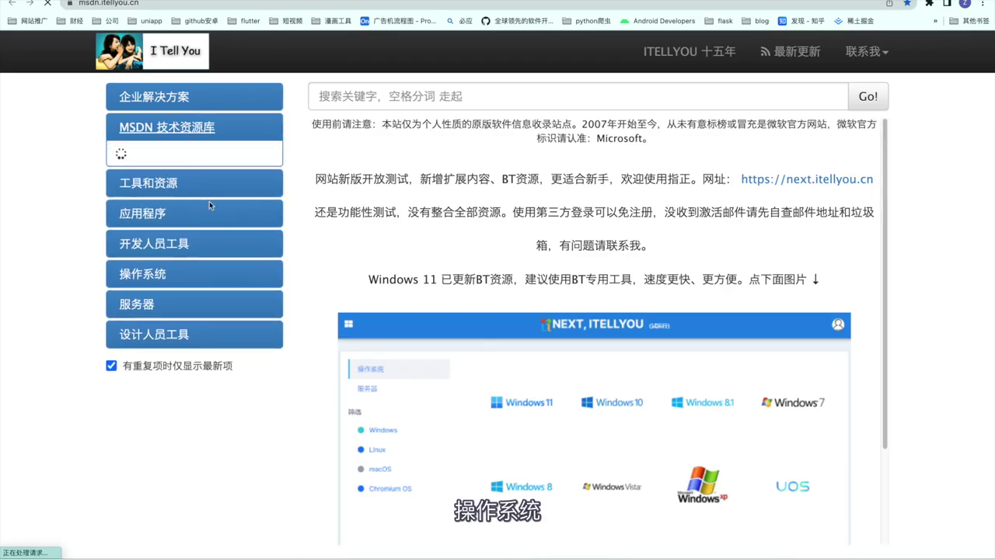
click(177, 444)
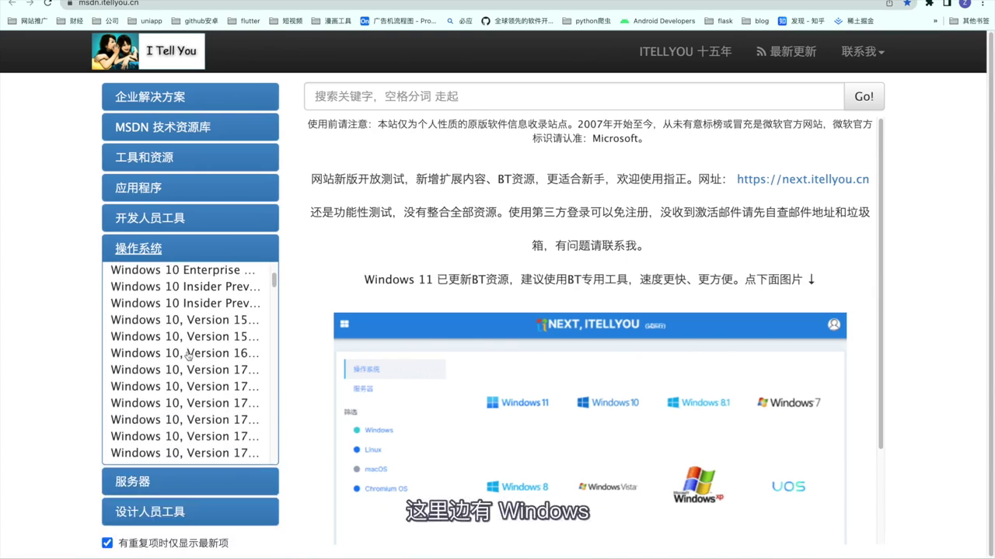
Look through the operating systems list to check which Windows versions are offered.
scroll(198, 317, up, 3)
scroll(198, 317, down, 8)
scroll(198, 317, up, 8)
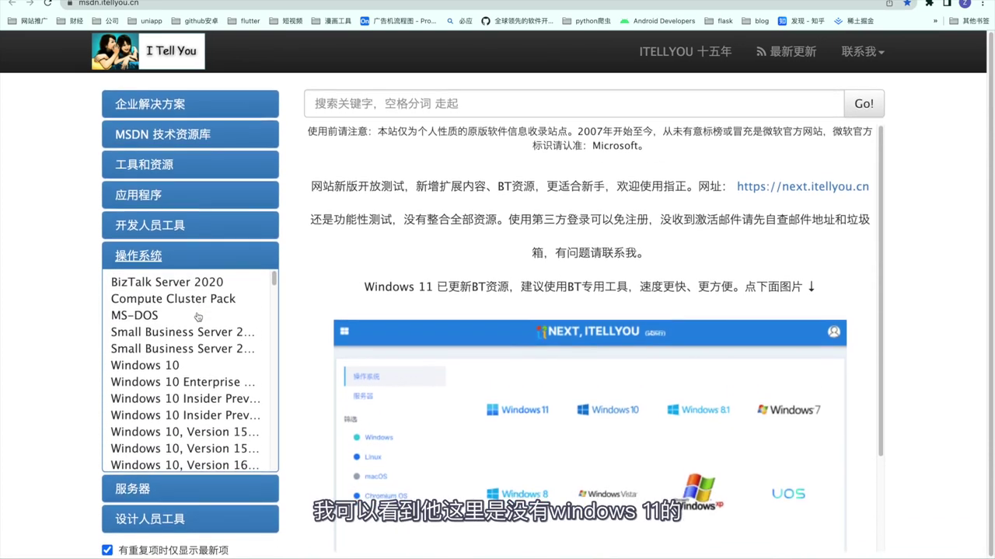
scroll(180, 376, down, 8)
scroll(180, 376, down, 10)
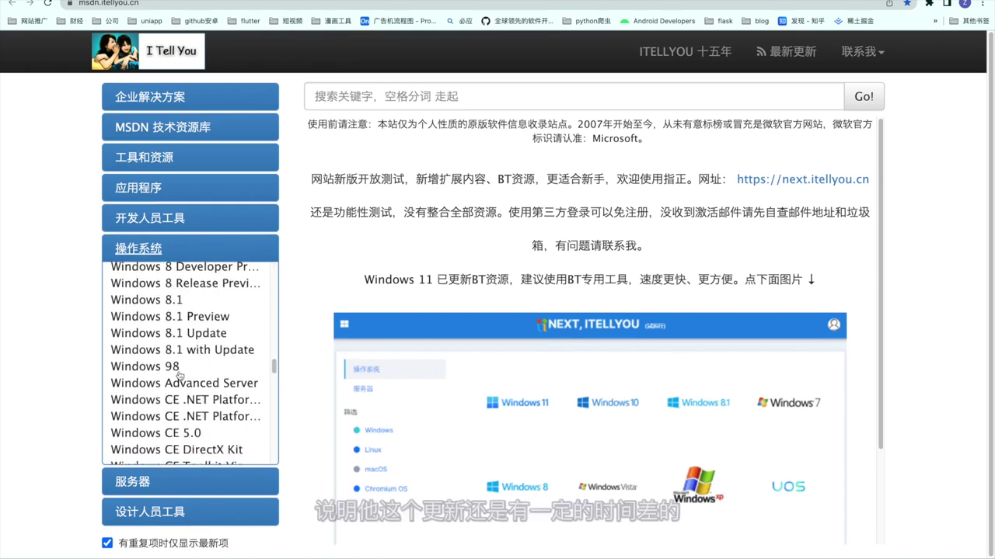
scroll(180, 376, down, 8)
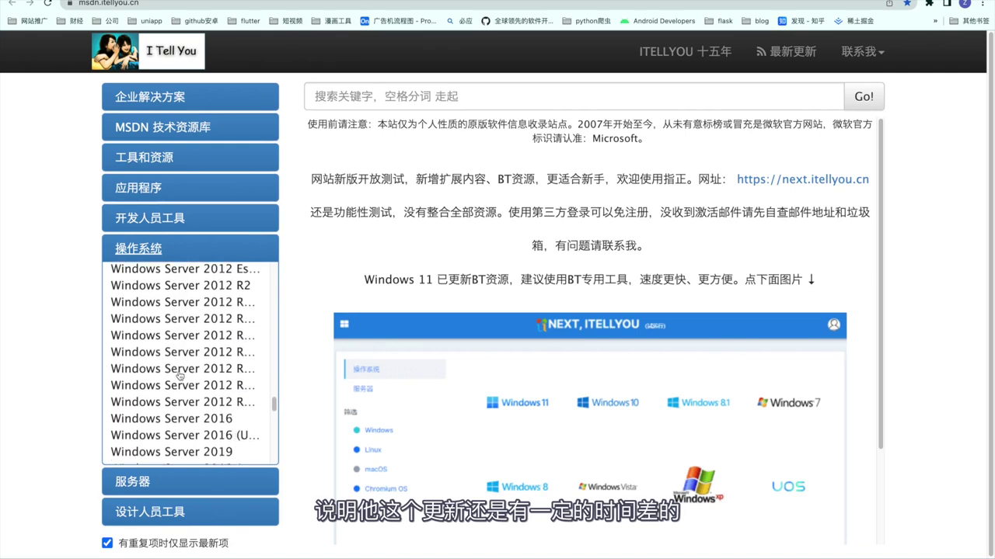
scroll(179, 376, up, 20)
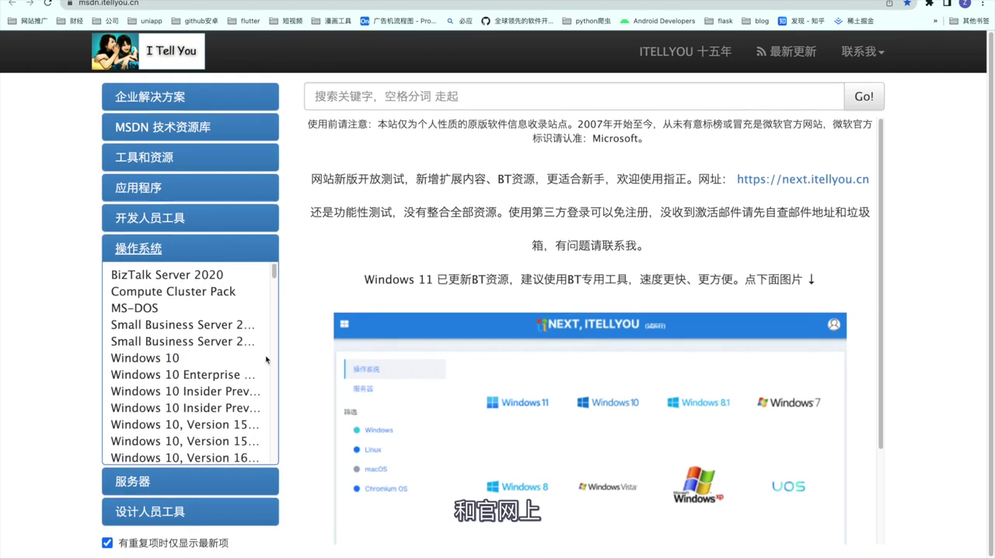
scroll(247, 366, down, 3)
scroll(285, 357, down, 1)
scroll(284, 357, up, 1)
scroll(218, 360, down, 3)
scroll(191, 365, down, 4)
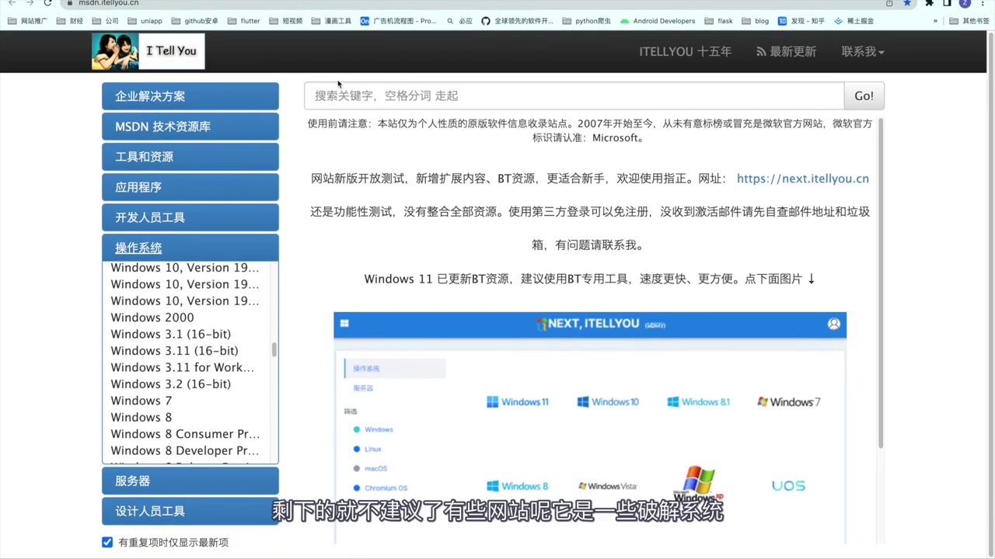
Return to the Bing results, search for rufus in place of msdn, and open the download section of the Rufus site.
key(alt+Left)
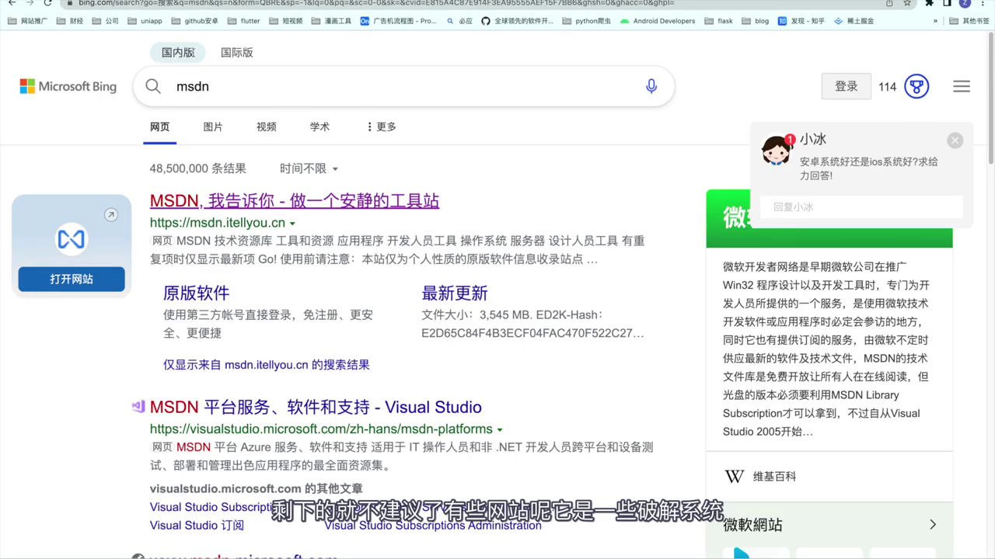
click(290, 89)
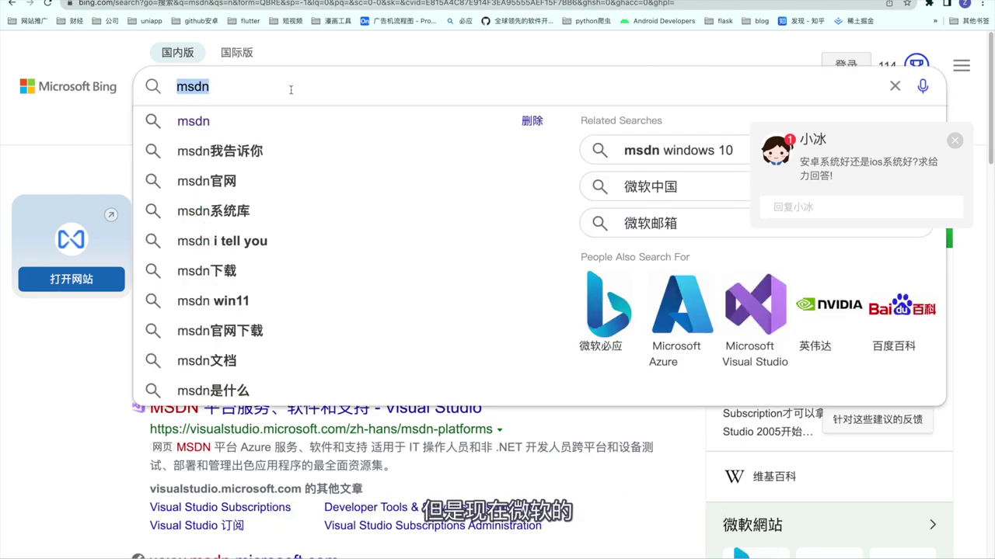
key(BackSpace)
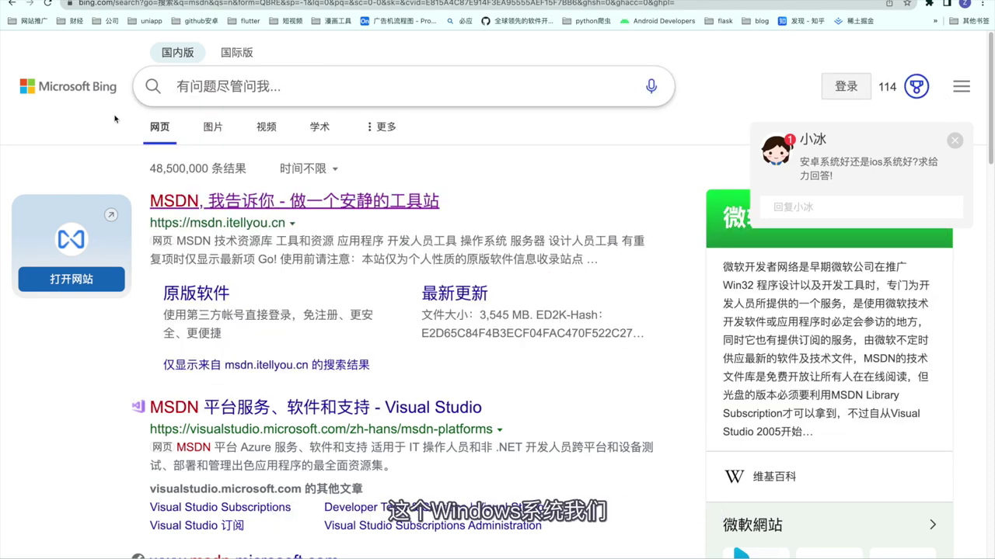
click(278, 92)
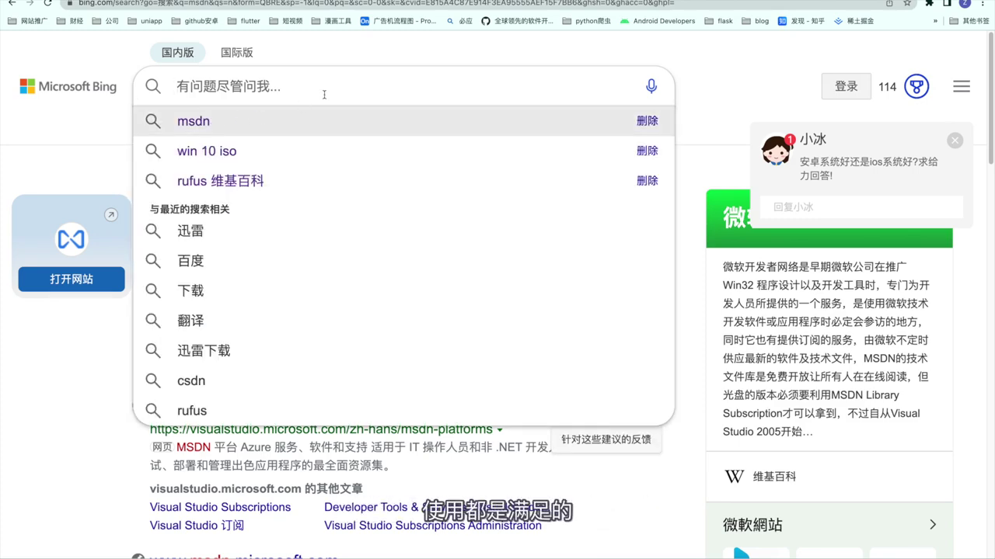
text(r)
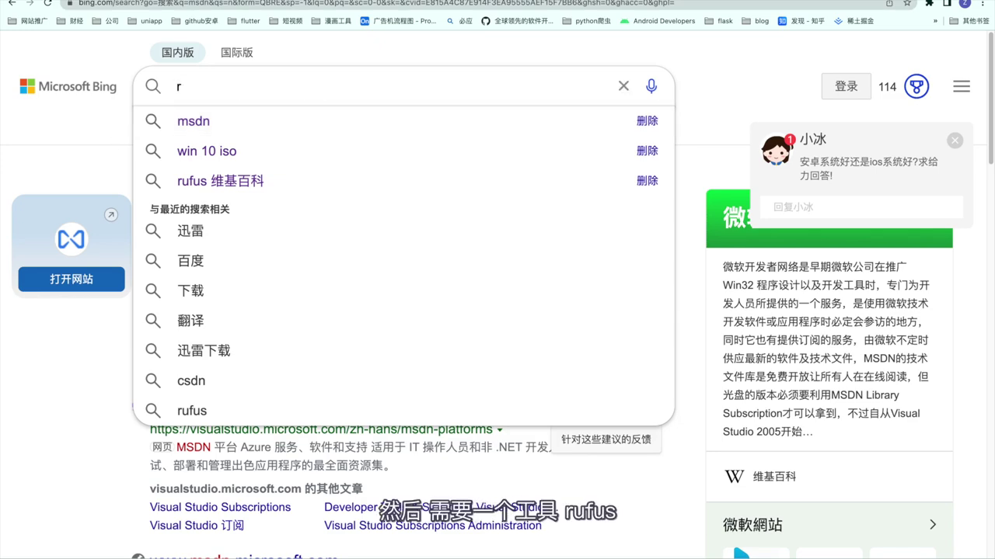
text(u)
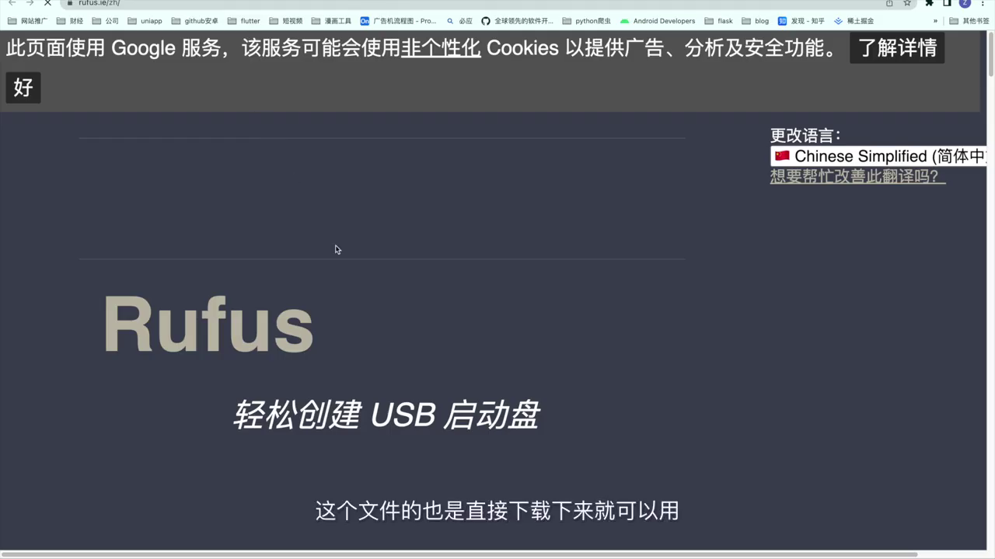
scroll(336, 250, down, 10)
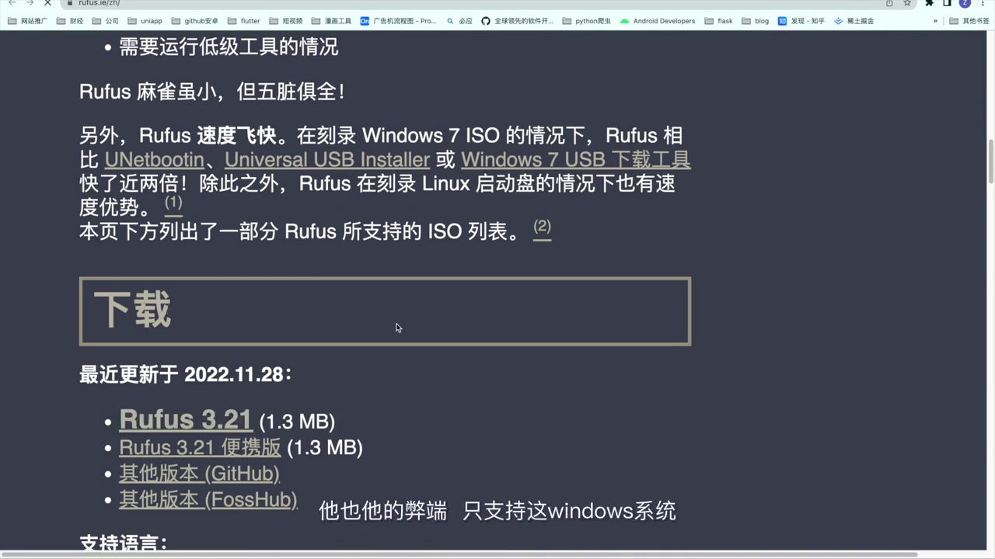
scroll(396, 327, down, 5)
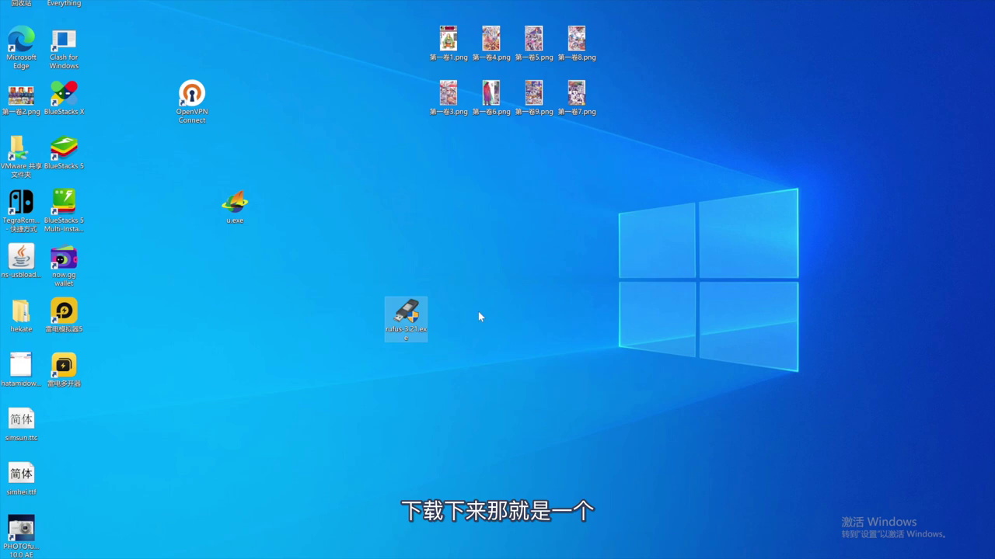
Move the rufus-3.21.exe file to an empty spot nearer the middle of the Windows desktop.
click(425, 300)
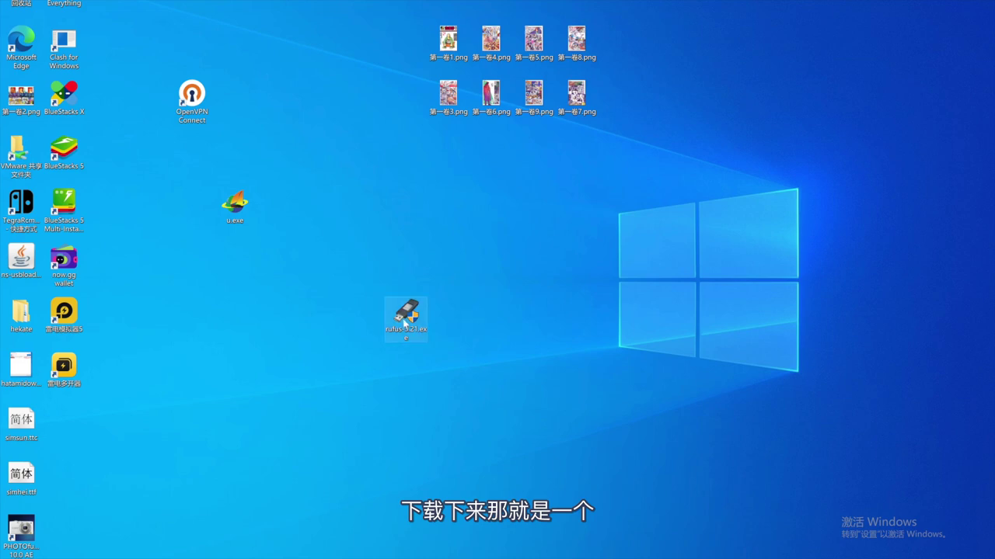
drag(425, 300, 482, 257)
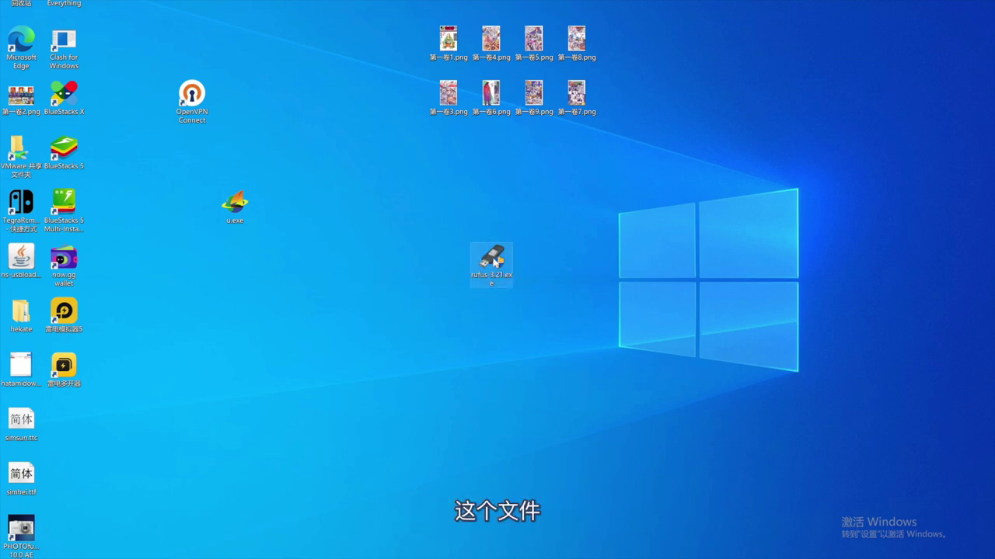
click(251, 383)
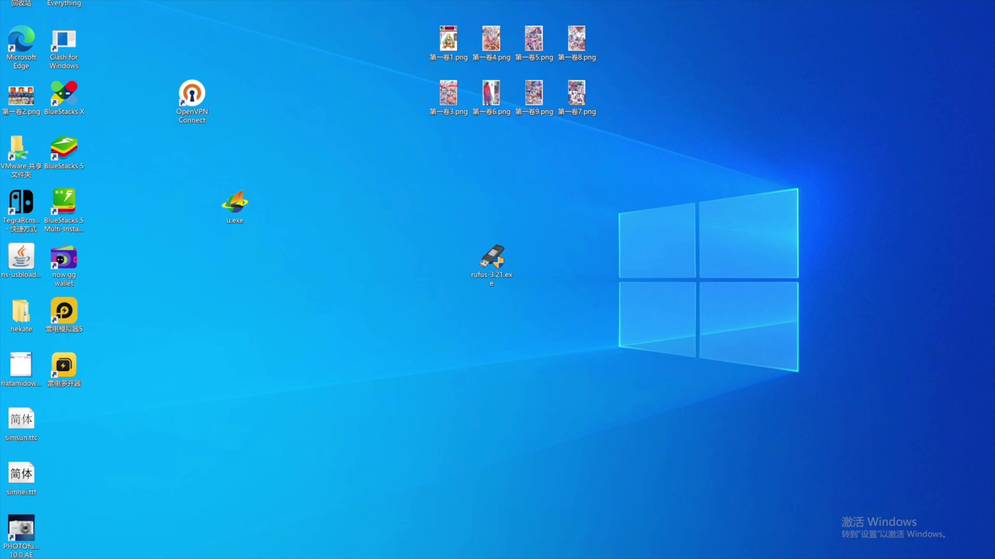
Inspect the ESD-ISO (E:) drive in File Explorer, then open its format settings and show the file system choices.
click(270, 556)
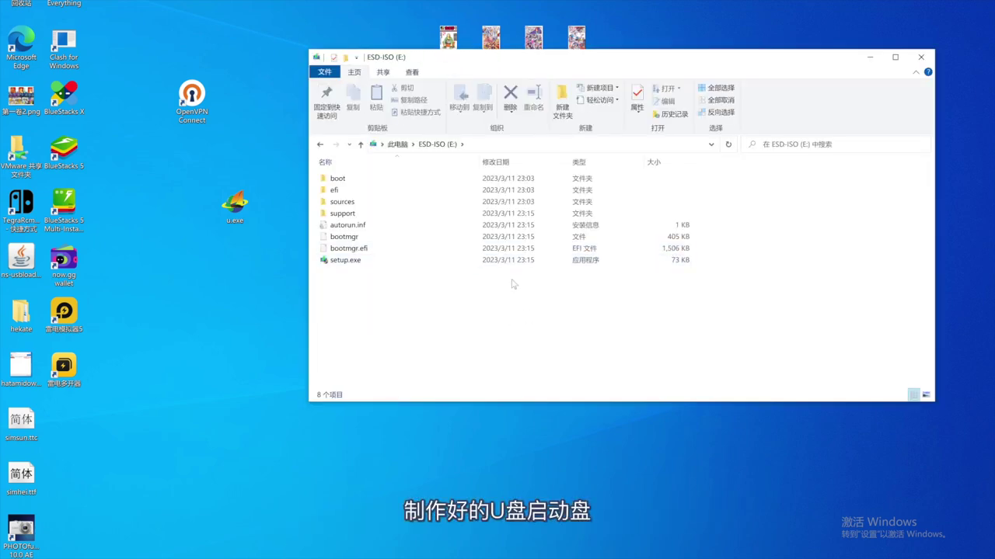
key(alt+Left)
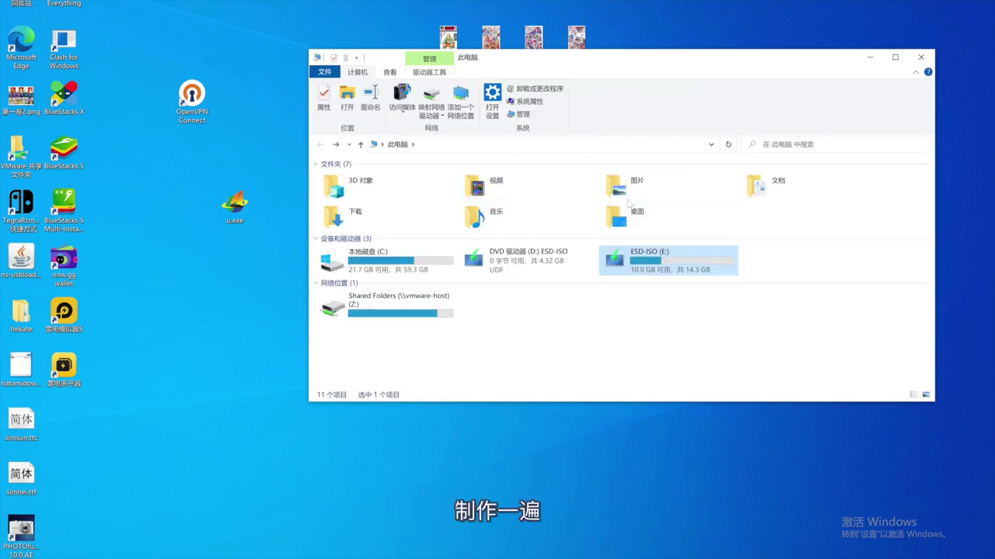
right_click(680, 258)
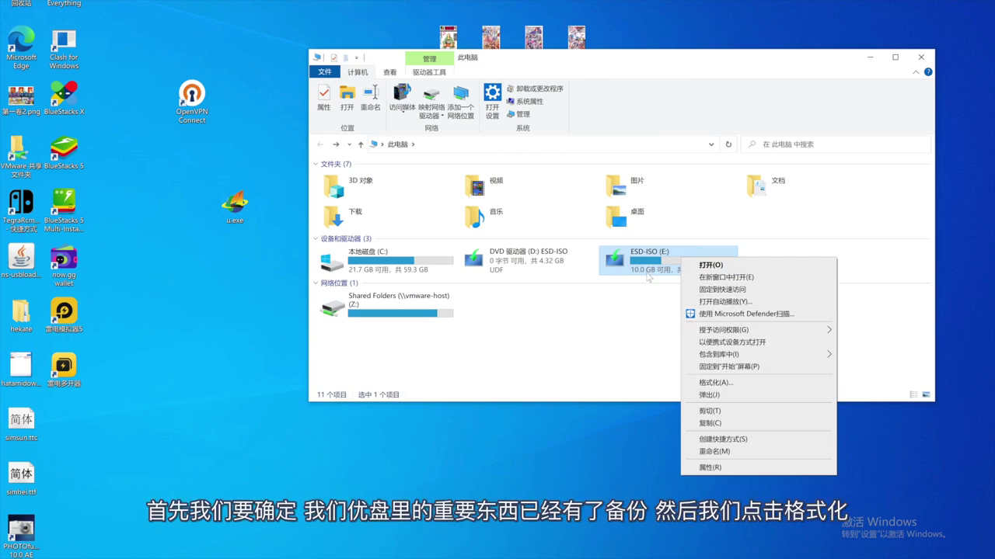
click(715, 383)
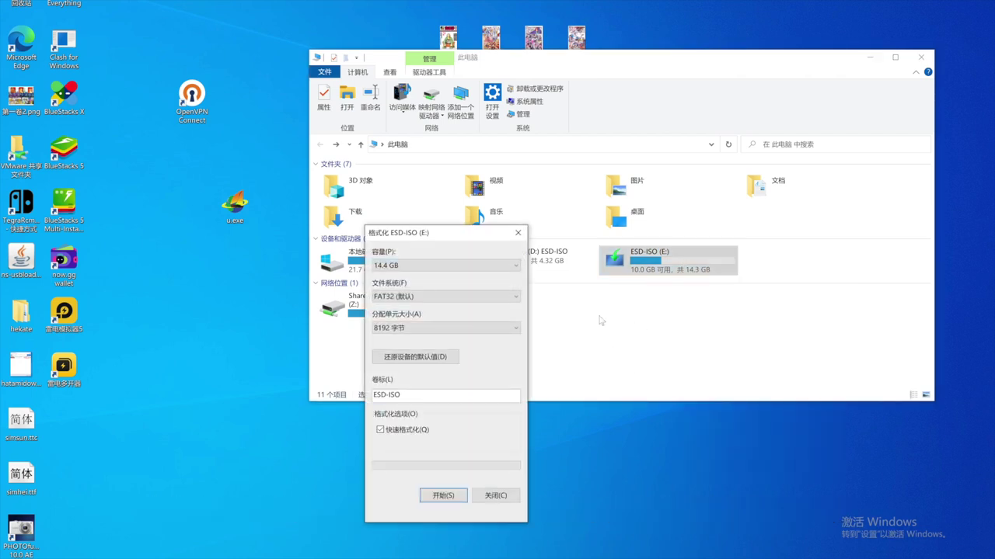
click(476, 296)
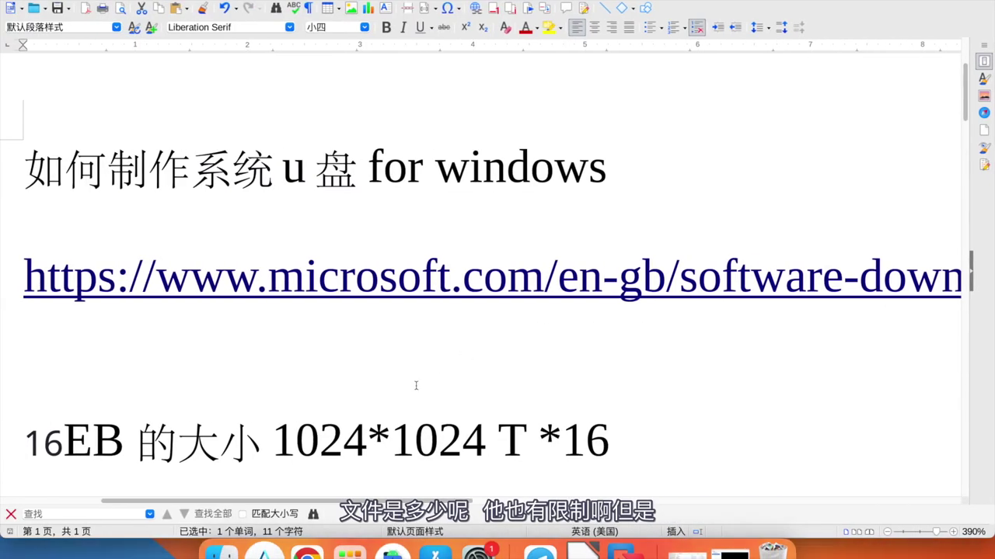
Switch to the notes document in LibreOffice Writer and examine the 16EB size calculation, the 1048576T*16 line and the list of storage units.
scroll(416, 386, down, 5)
scroll(415, 385, left, 1)
scroll(435, 365, up, 2)
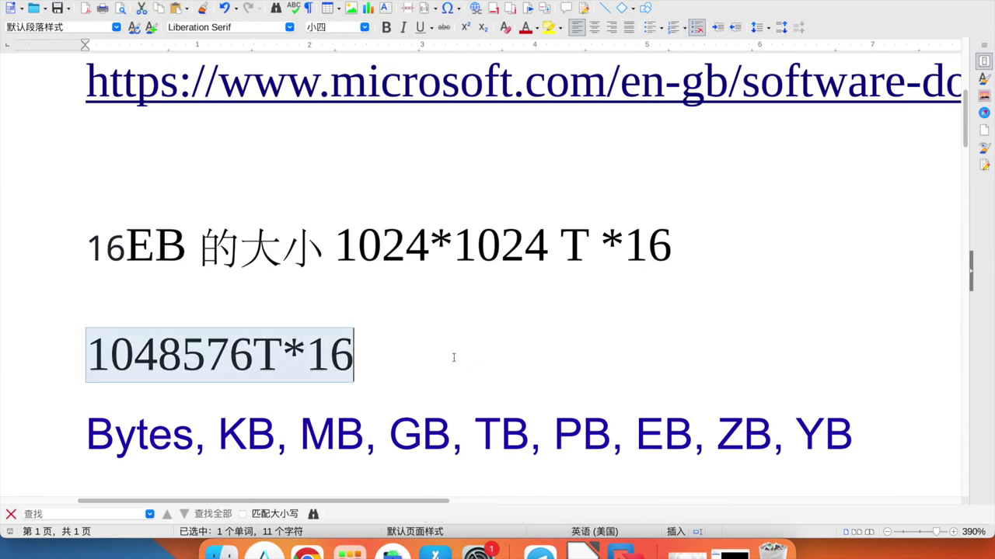
click(387, 355)
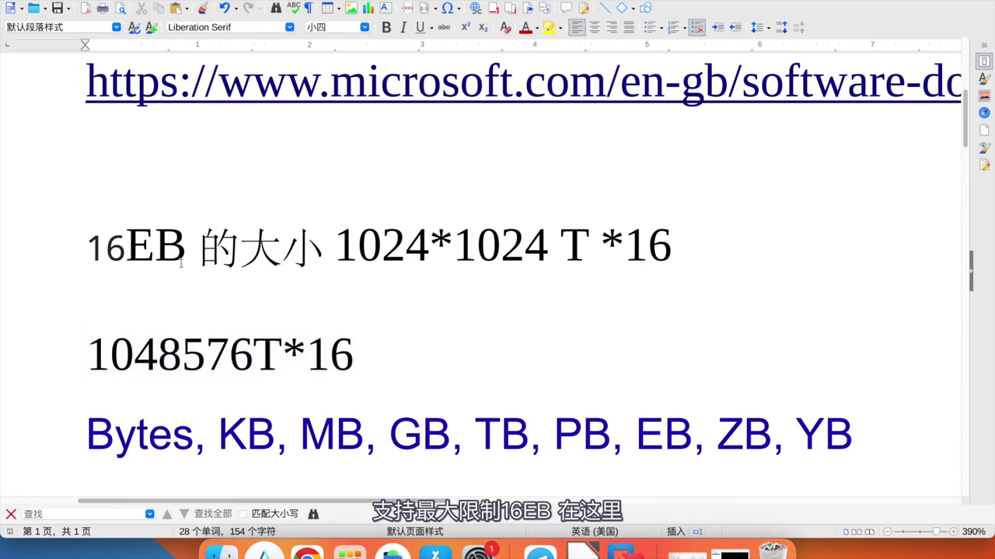
drag(189, 255, 104, 248)
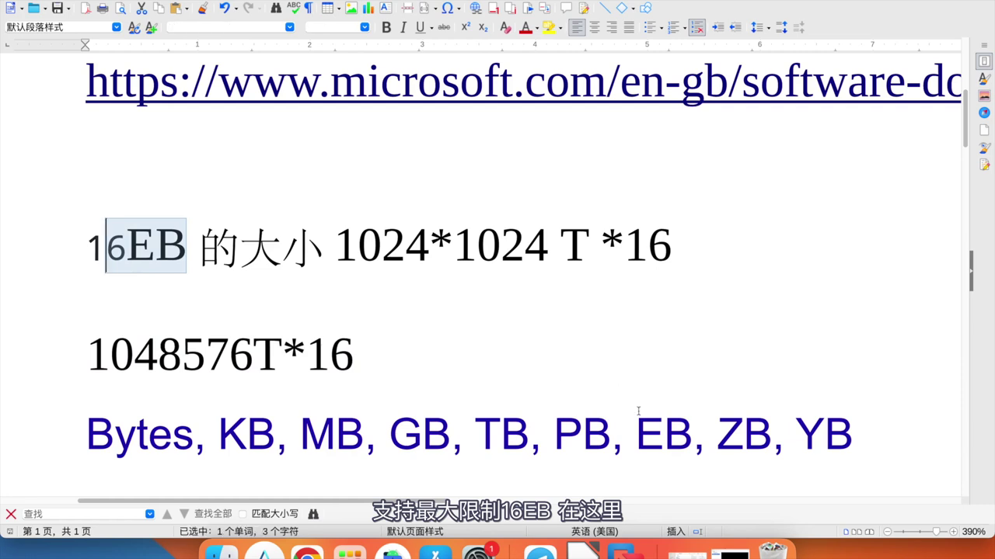
click(638, 435)
click(692, 432)
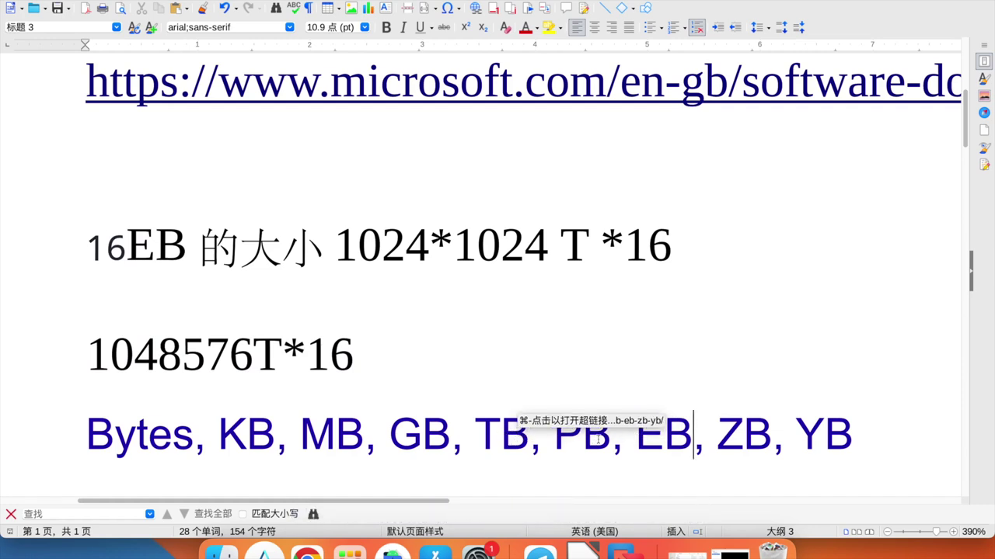
click(637, 437)
click(571, 437)
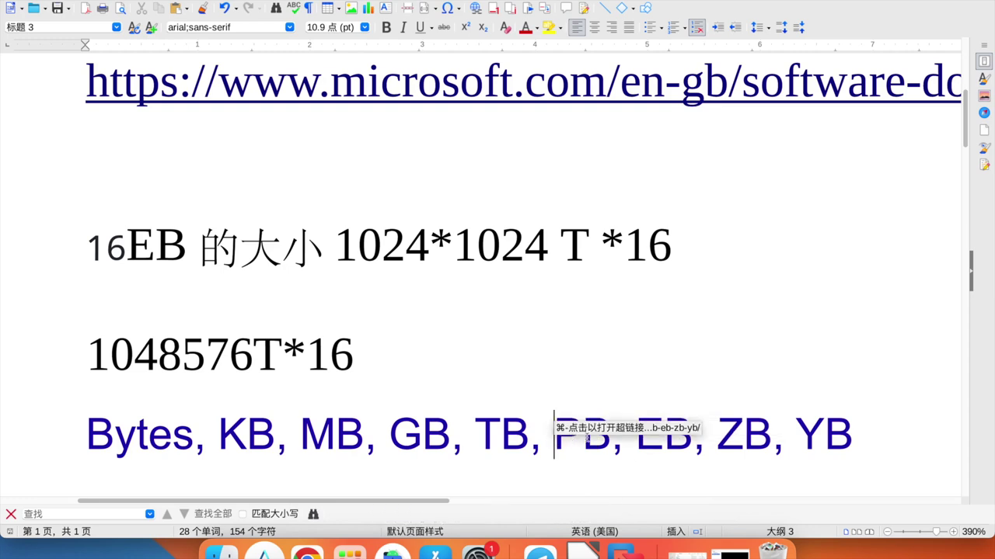
click(611, 439)
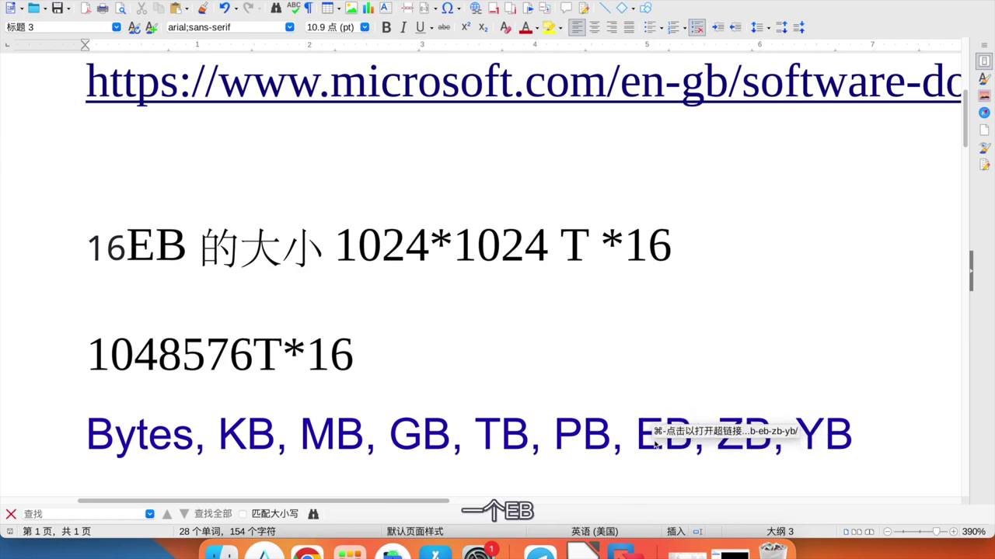
double_click(314, 364)
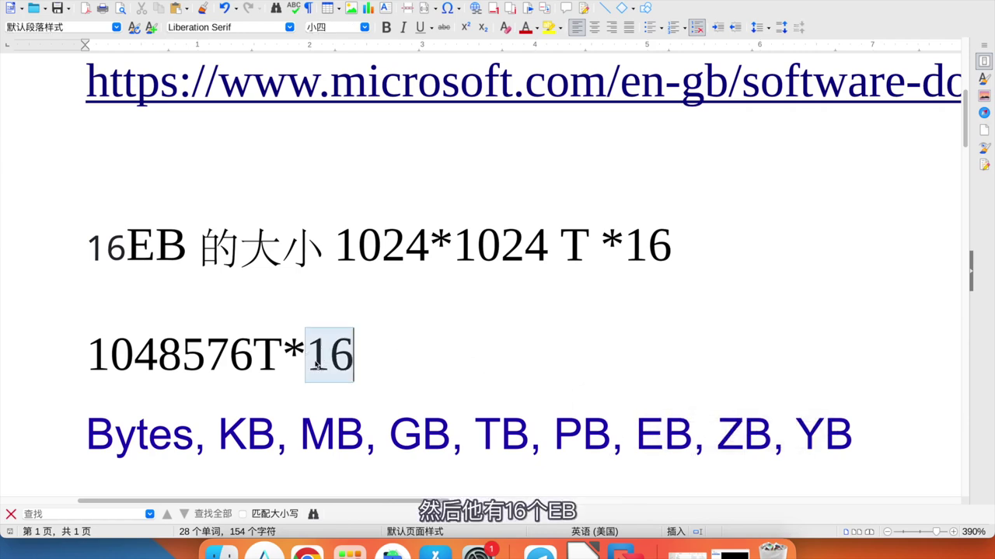
double_click(226, 371)
click(352, 361)
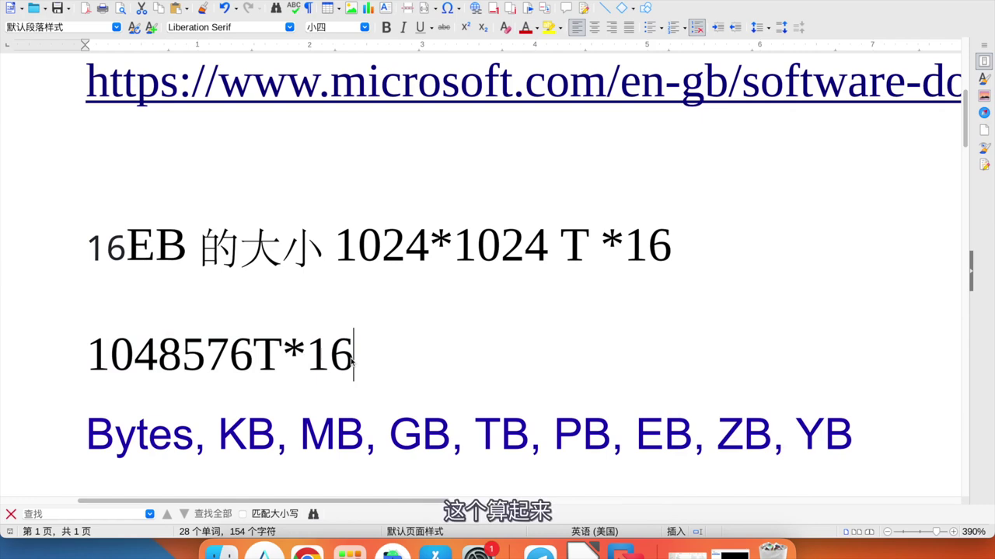
triple_click(352, 361)
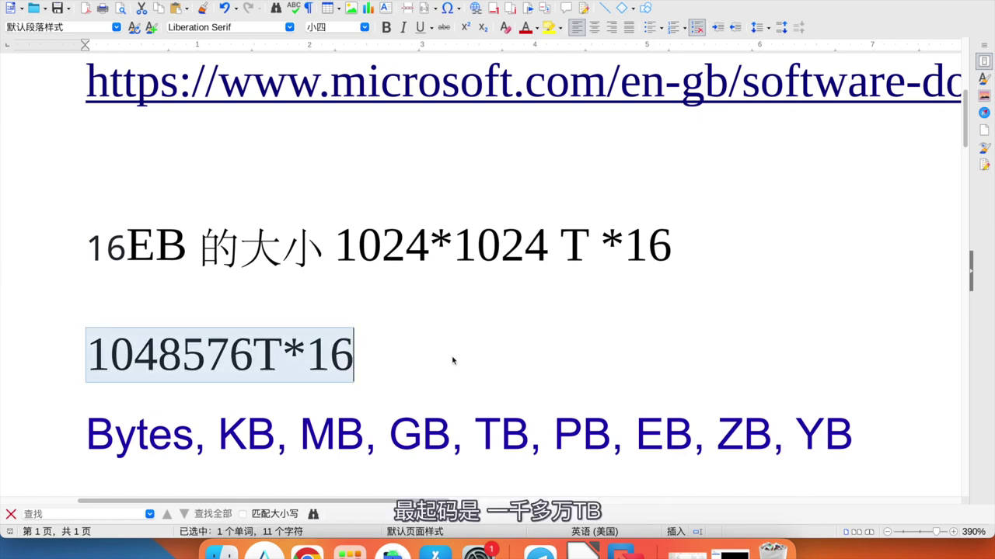
click(565, 377)
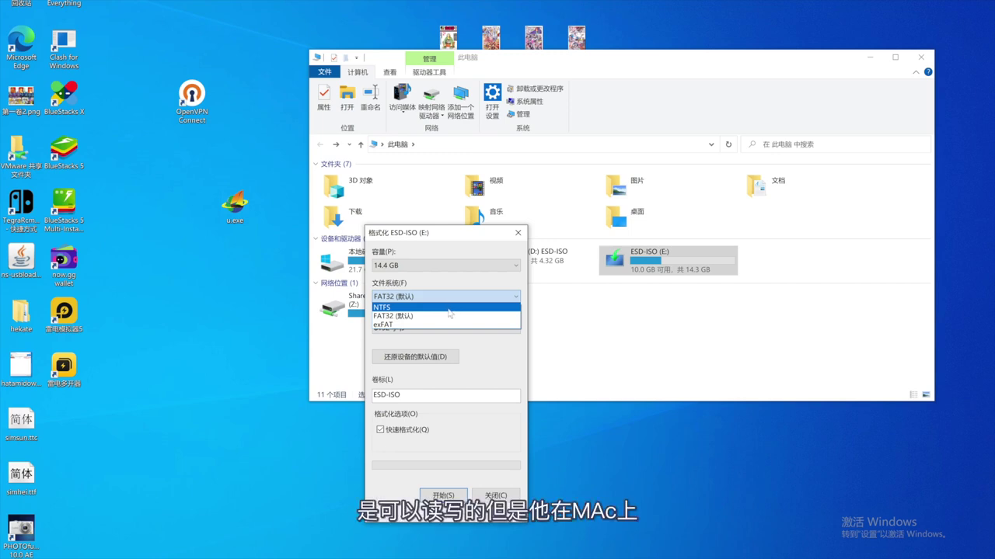
Format the ESD-ISO (E:) drive with the FAT32 file system and quick format, accepting the erasure of its data.
click(394, 316)
click(410, 296)
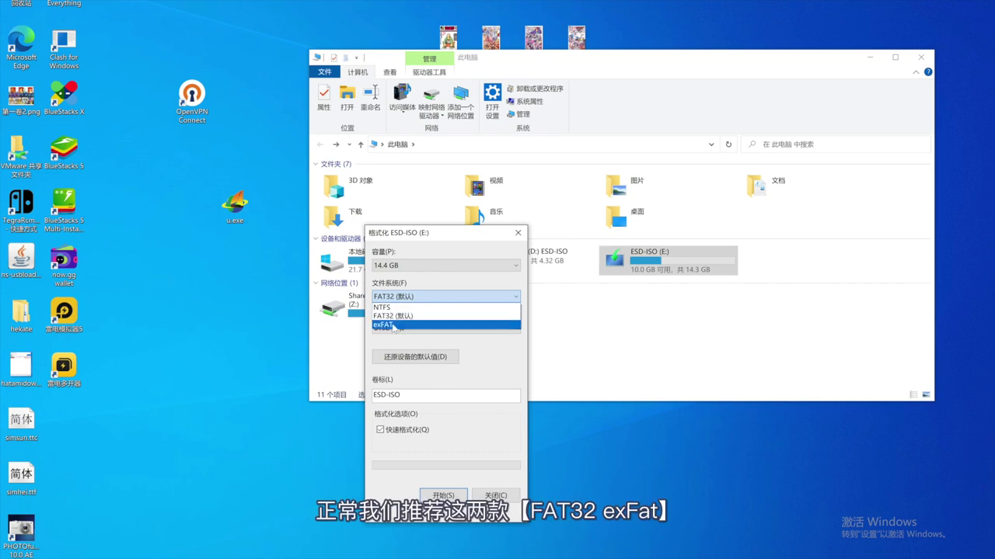
click(396, 317)
click(443, 495)
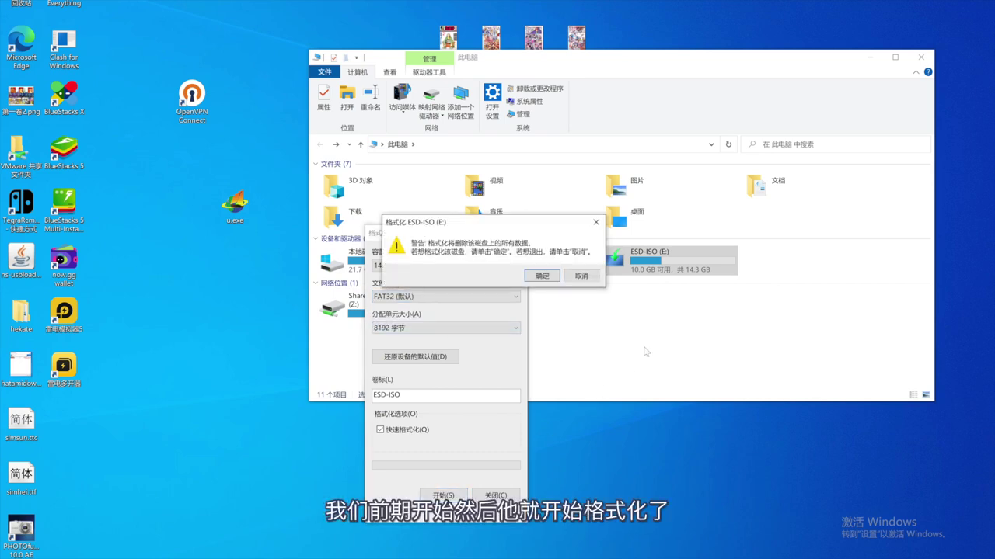
click(541, 276)
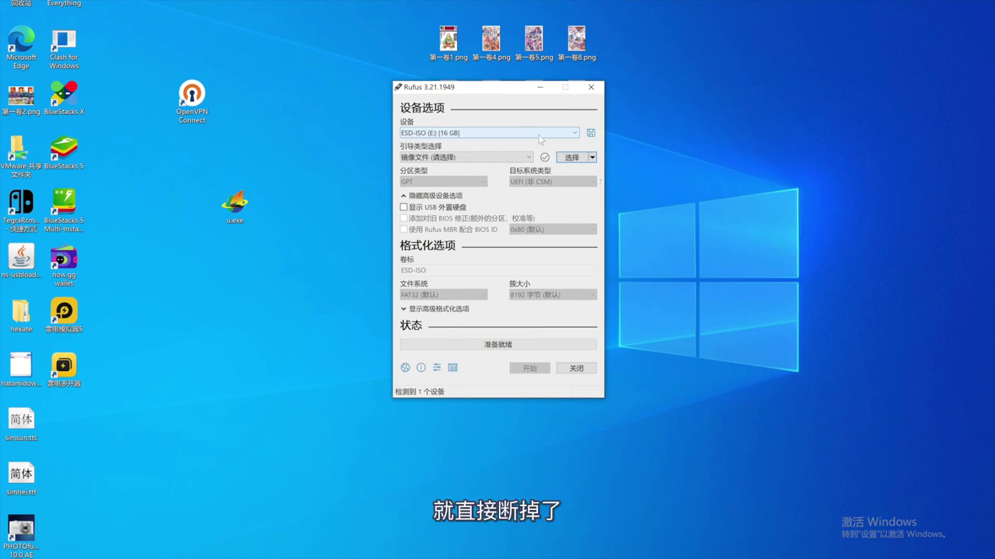
Load Windows.iso as the boot image in Rufus and start writing it to the ESD-ISO (E:) drive, accepting the data erasure.
click(489, 160)
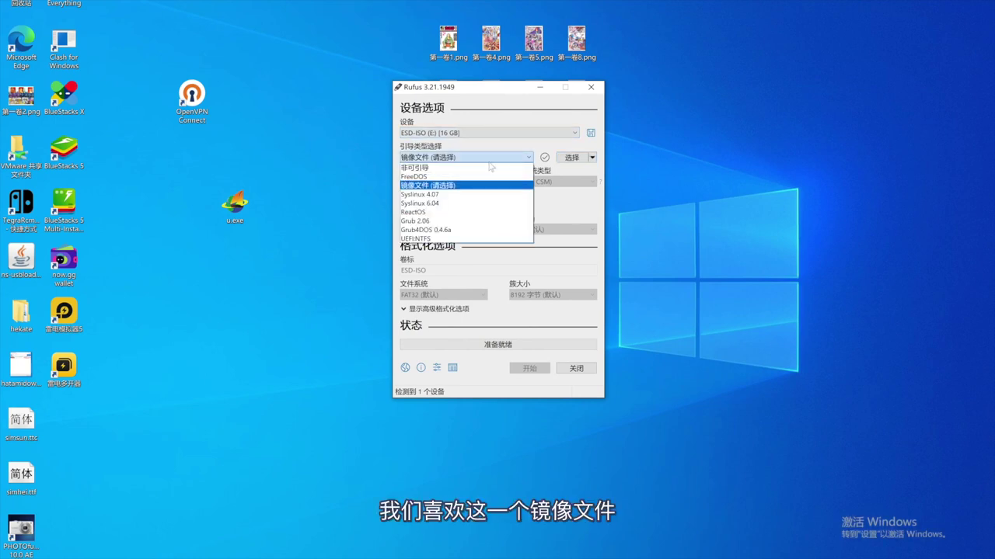
click(494, 158)
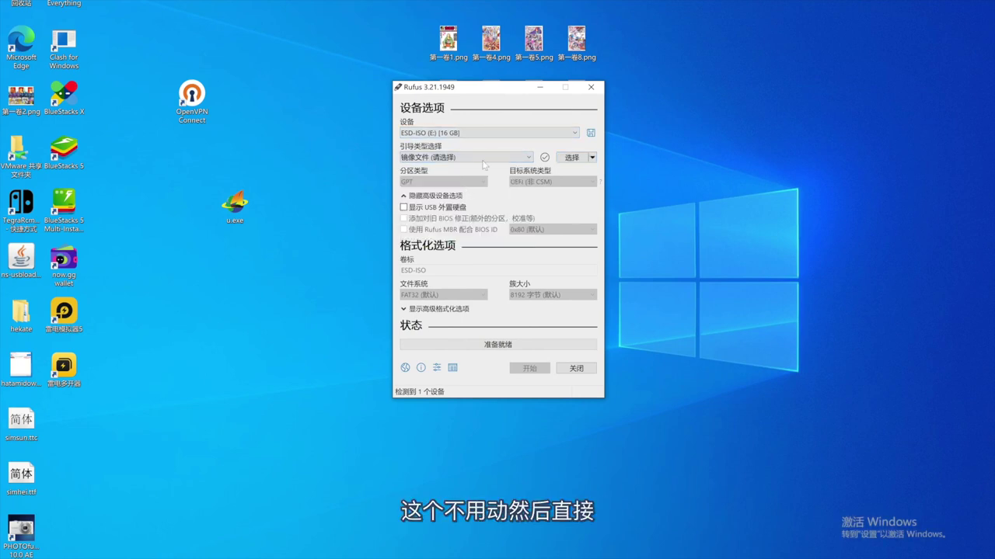
click(574, 158)
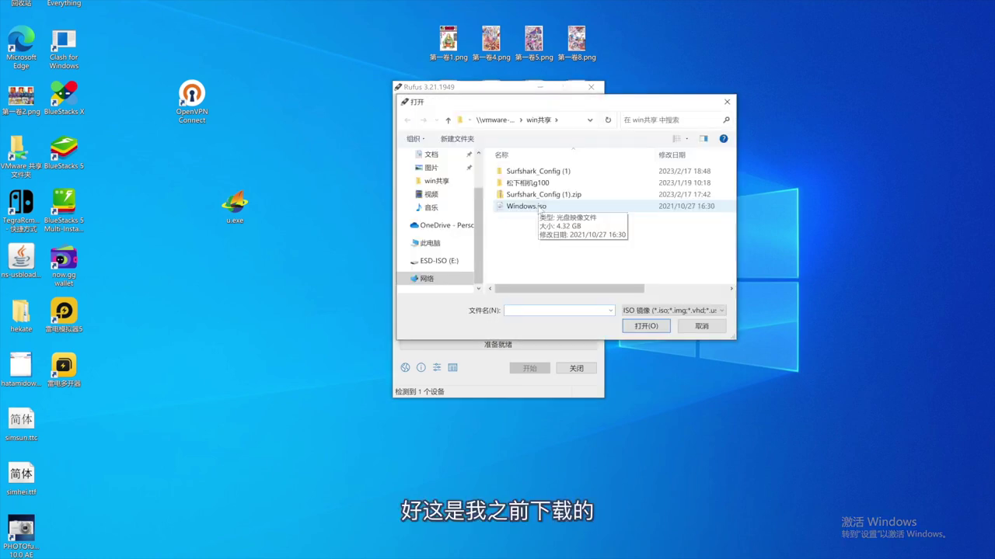
click(542, 206)
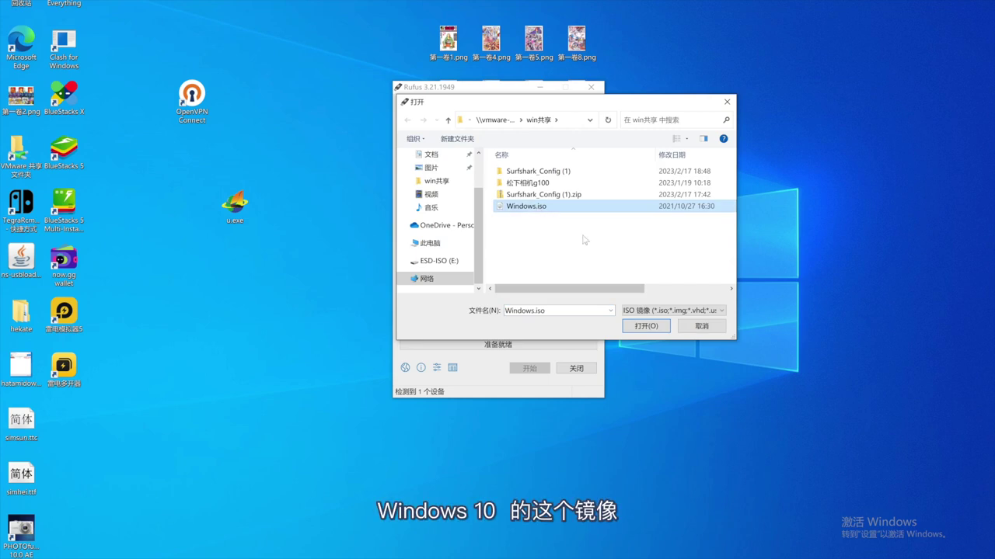
click(648, 327)
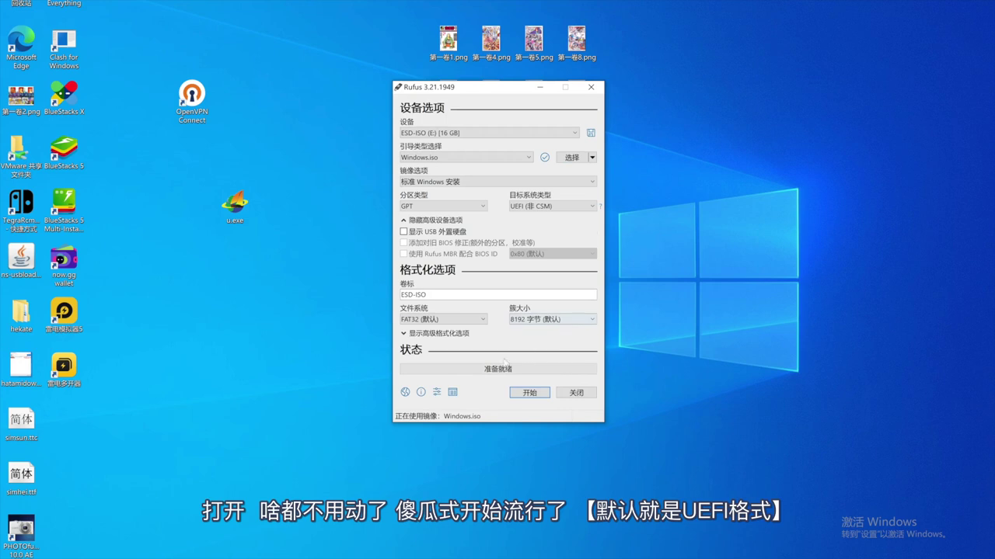
click(523, 393)
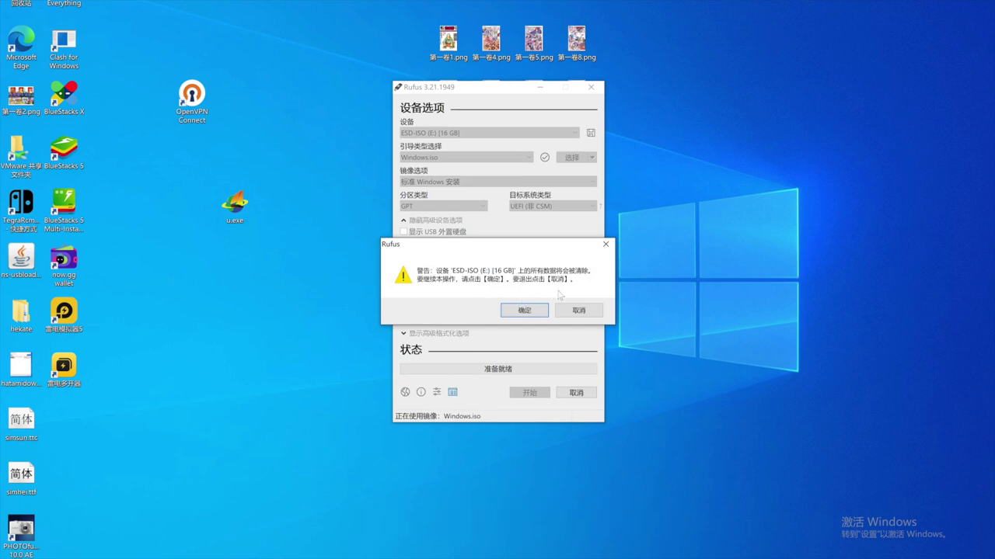
click(525, 312)
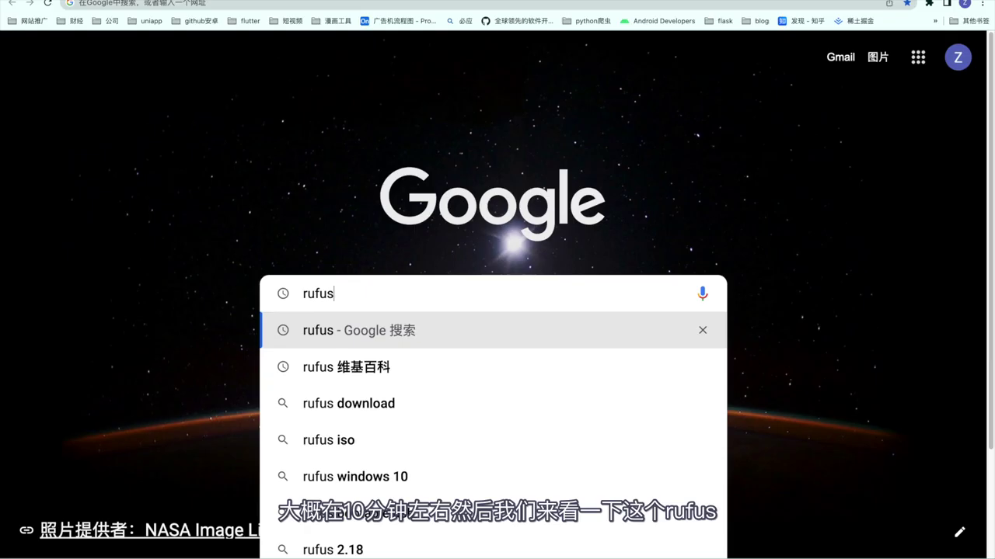
Open the Chinese Wikipedia article on Rufus from the Google suggestions and highlight its introductory description of bootable USB creation.
key(Down)
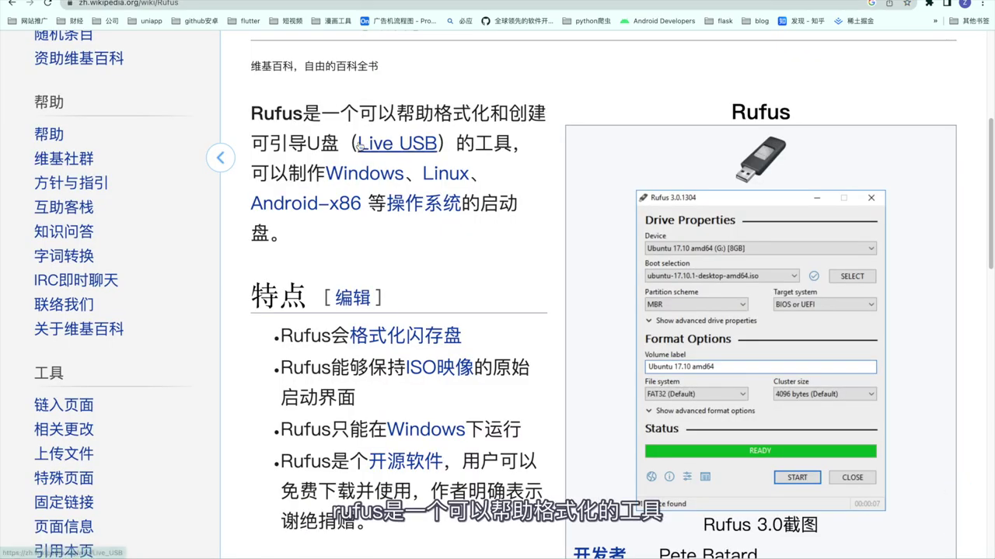
drag(250, 143, 443, 230)
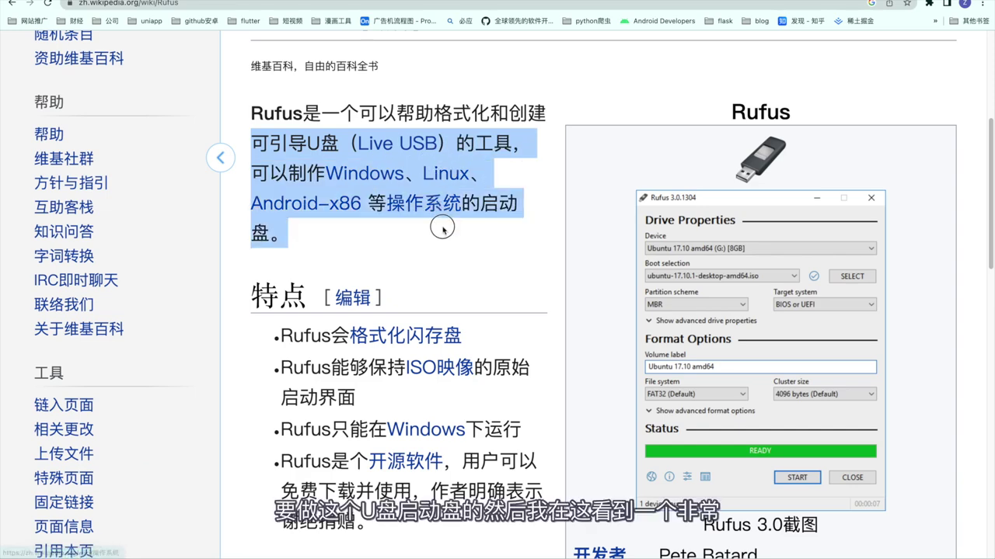
click(494, 244)
Highlight the article's feature entry on Rufus being free open-source software, including the clause about the author declining donations.
scroll(494, 244, down, 5)
scroll(428, 213, up, 3)
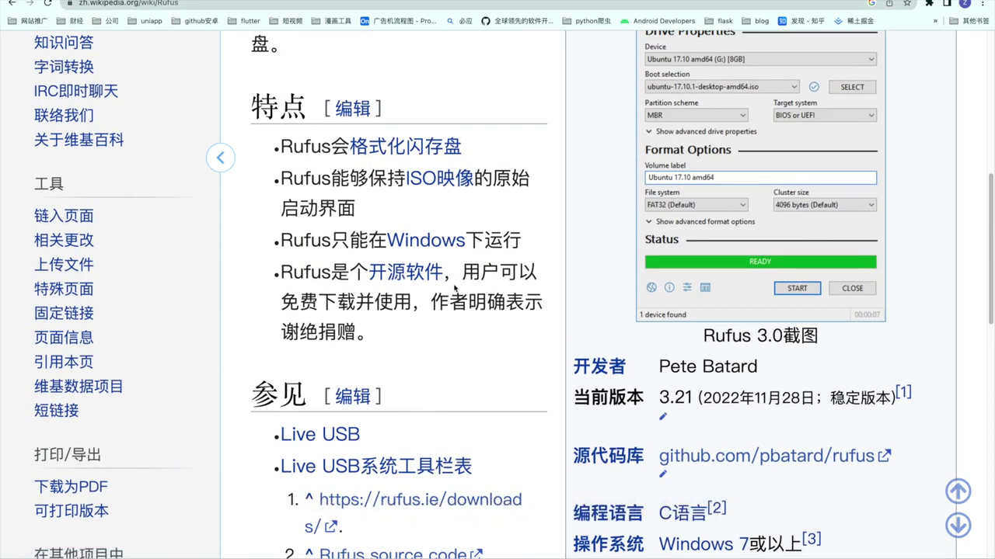
triple_click(375, 313)
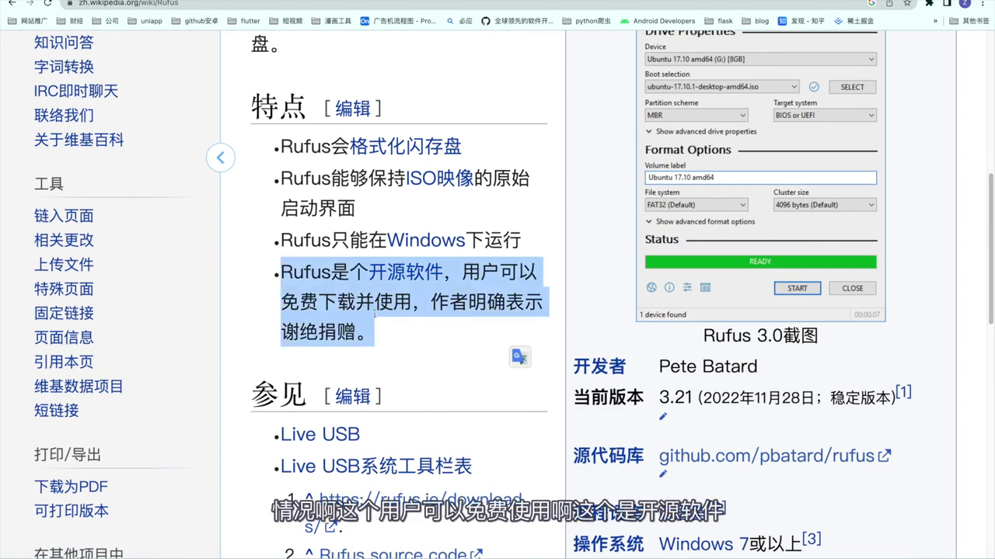
drag(410, 309, 281, 272)
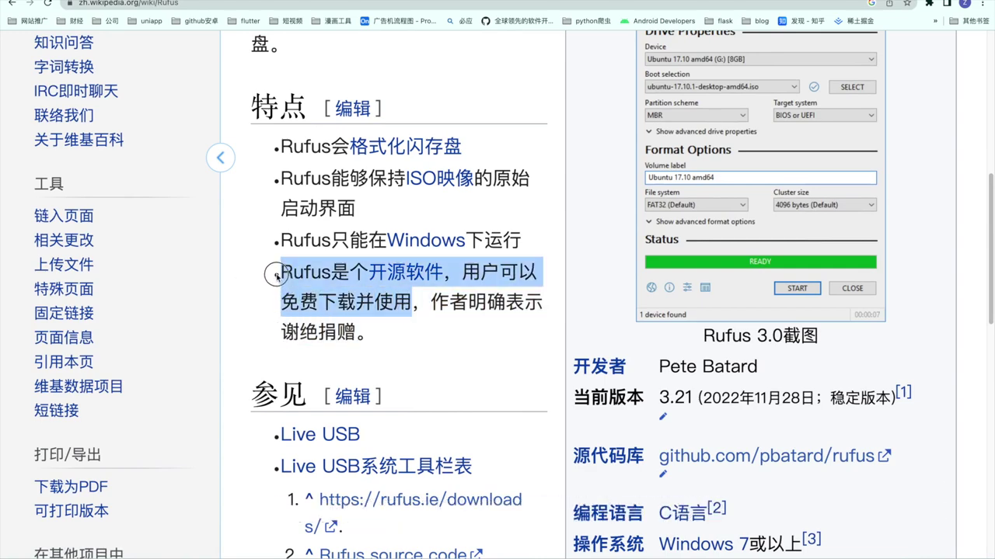
drag(431, 303, 535, 329)
drag(433, 333, 430, 294)
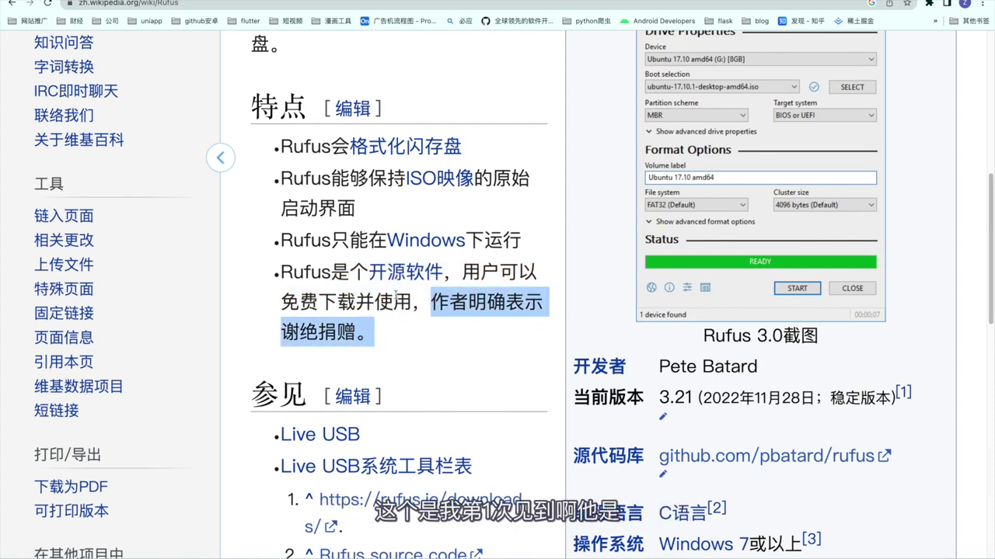
mouse_move(407, 278)
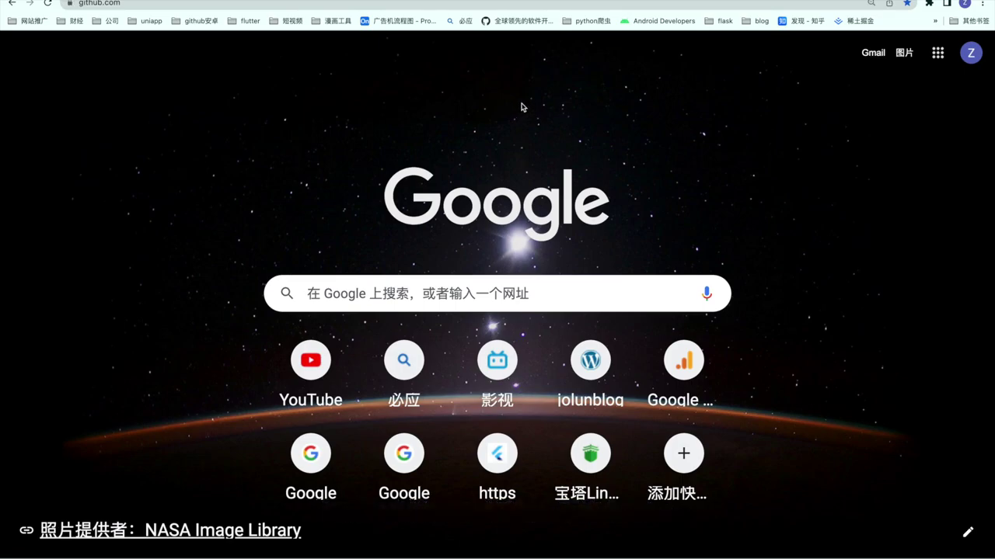
Search GitHub for Rufus, open the pbatard/rufus repository and look through its main page.
key(Return)
click(177, 54)
text(Rufus)
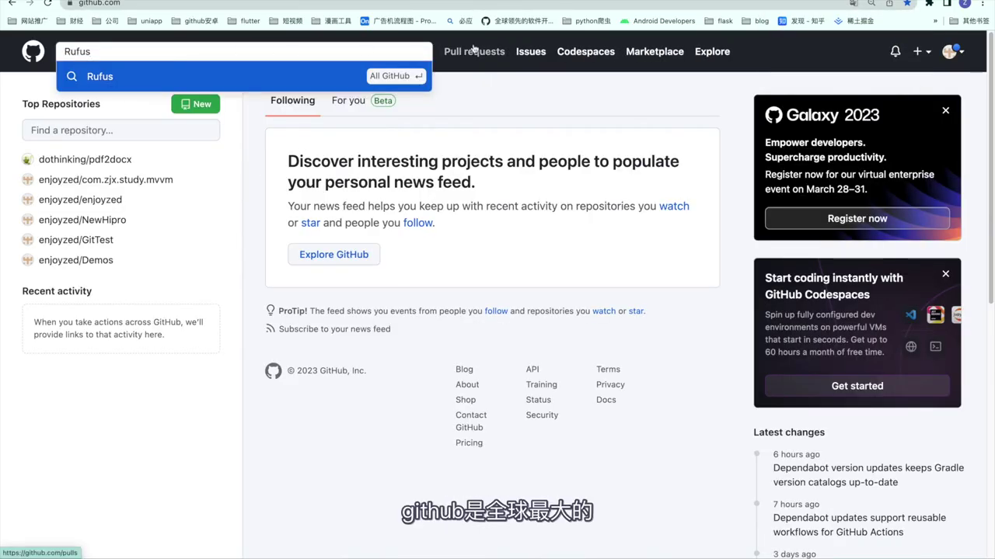
key(Return)
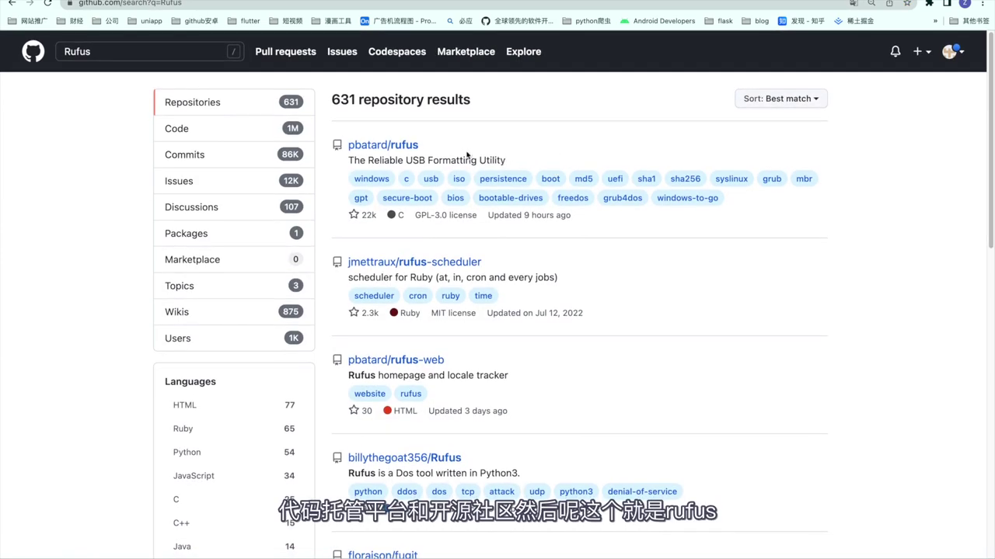
click(386, 147)
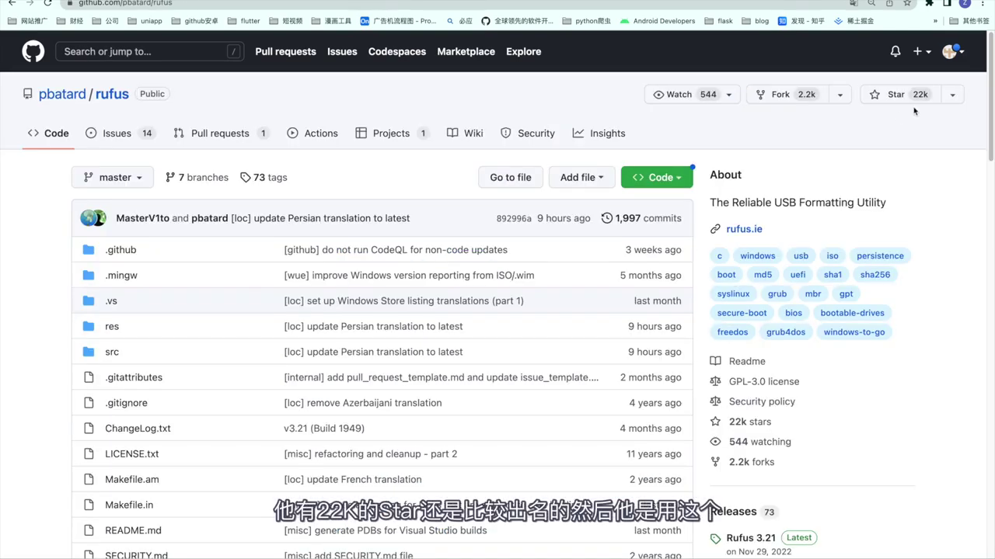
scroll(398, 318, down, 20)
scroll(397, 318, up, 16)
scroll(398, 319, up, 1)
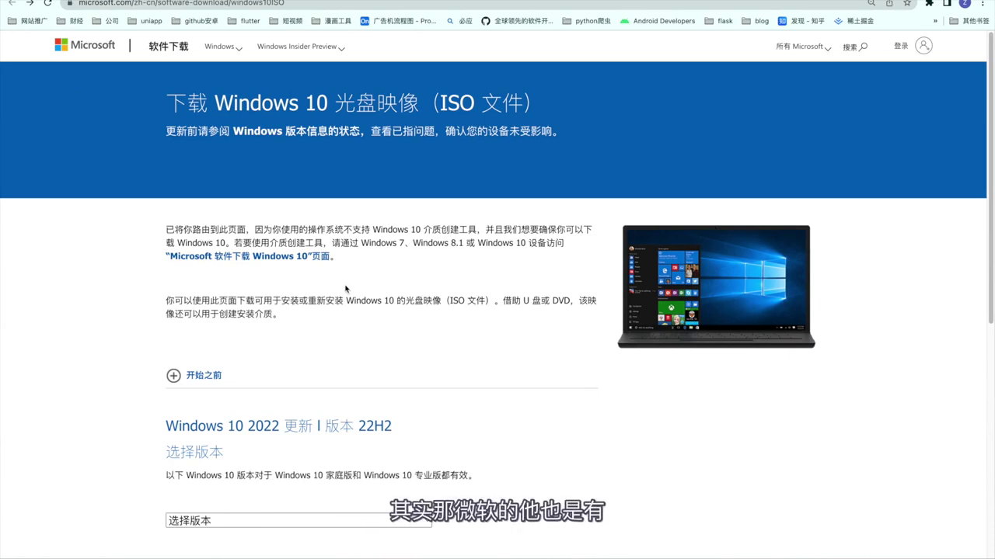
On Microsoft's Windows 10 ISO download page, highlight the link to the Microsoft software download page for Windows 10.
drag(341, 258, 166, 259)
click(264, 273)
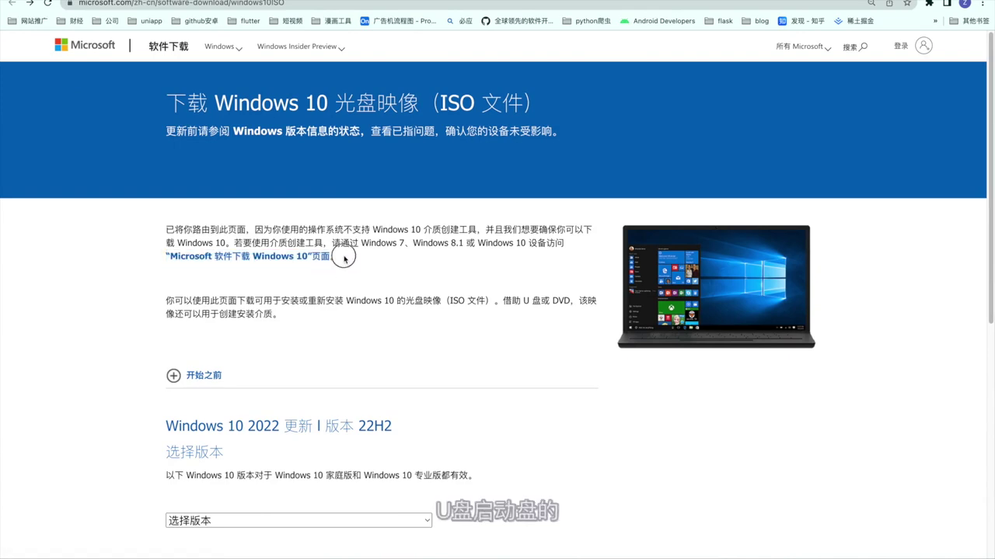
drag(350, 261, 166, 256)
click(257, 268)
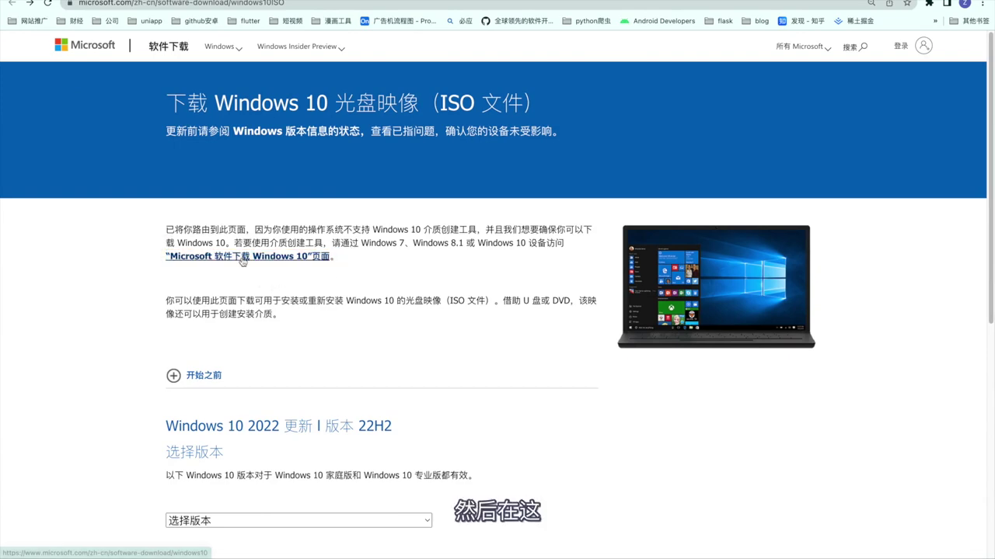
Enlarge the page, highlight the Windows 7, 8.1 or 10 device requirement, and open the Microsoft software download link for Windows 10.
key(super+equal)
key(super+equal)
key(super+equal)
scroll(251, 342, down, 2)
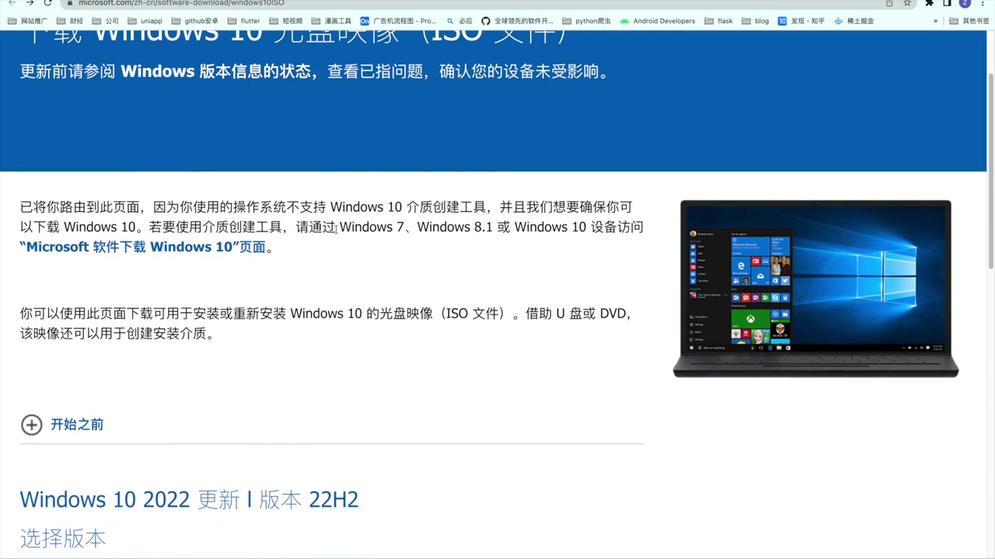
drag(296, 227, 461, 231)
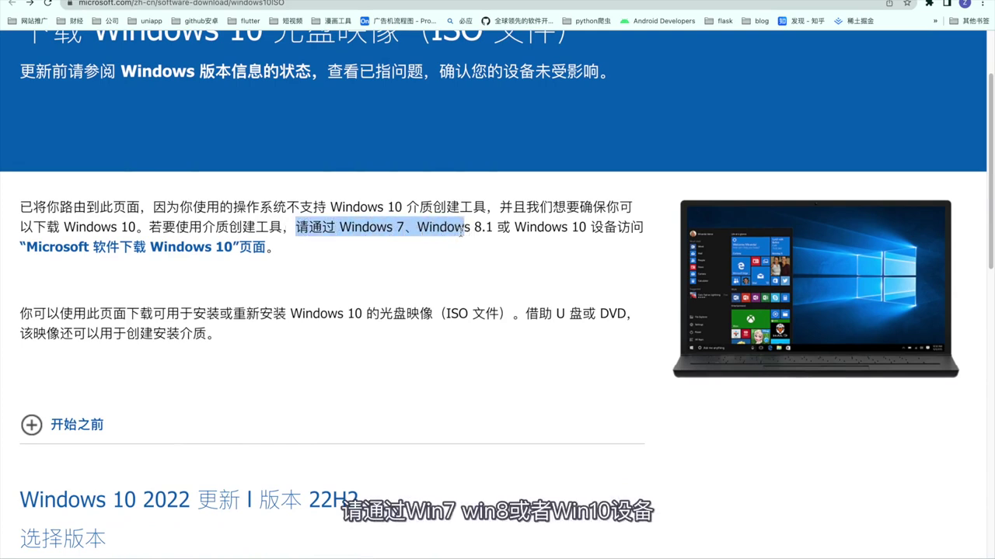
drag(531, 227, 540, 231)
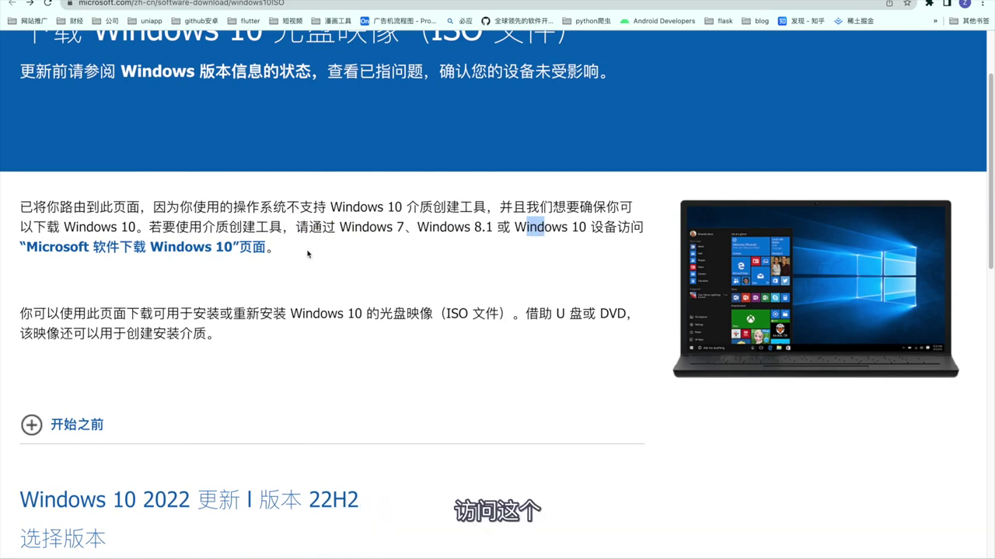
drag(305, 250, 19, 247)
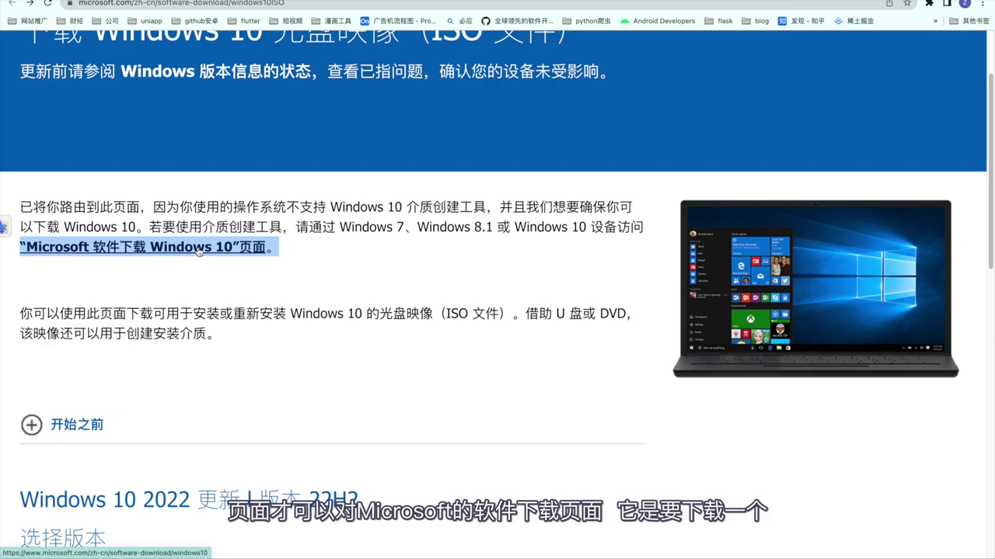
click(199, 251)
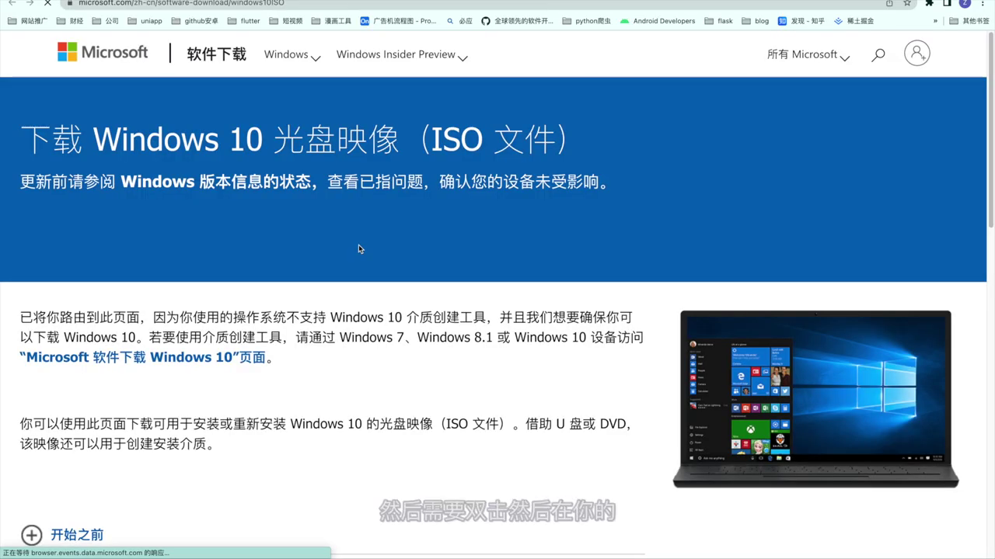
Review the Windows 10 ISO page down to its version selection, then highlight the sentence about using the media creation tool.
scroll(359, 248, down, 2)
scroll(359, 249, down, 2)
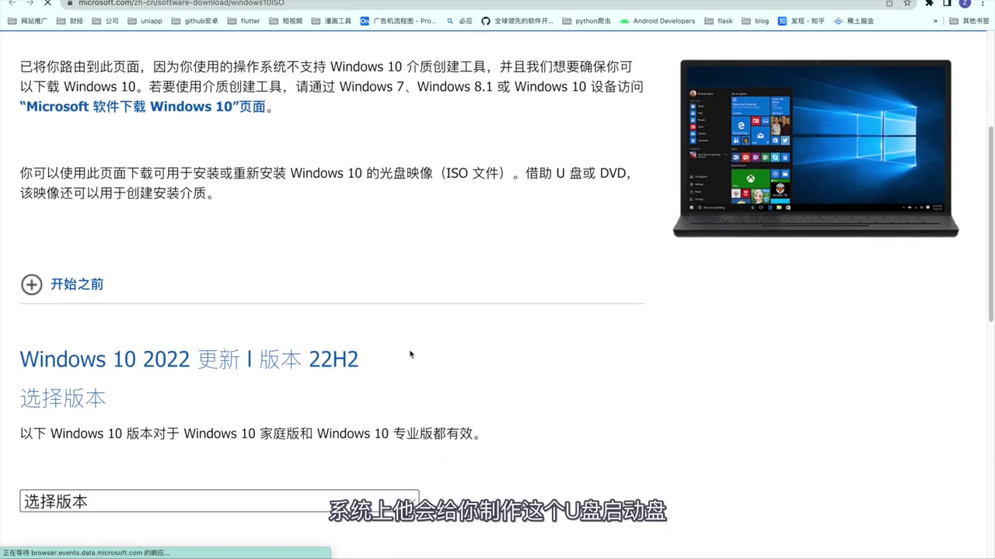
scroll(411, 355, up, 3)
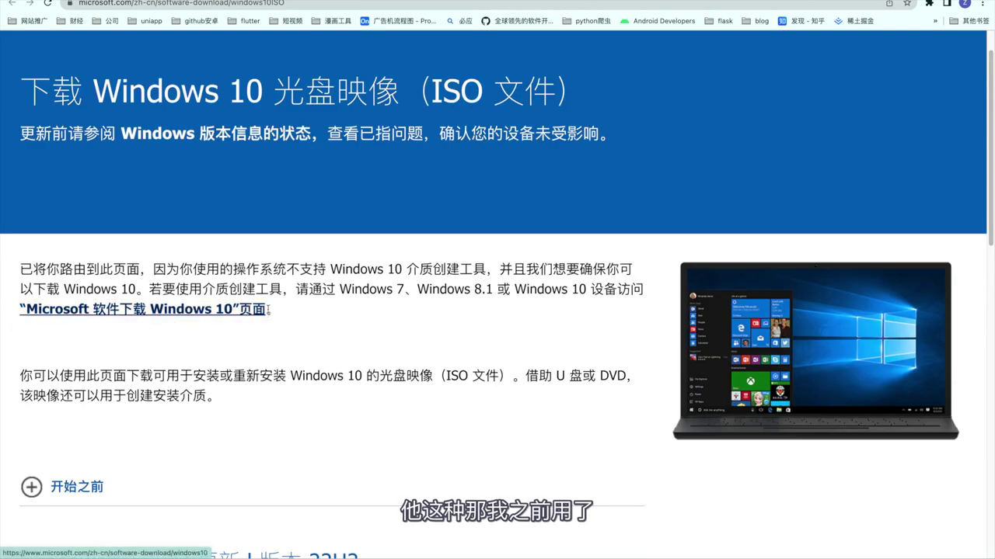
drag(278, 310, 22, 307)
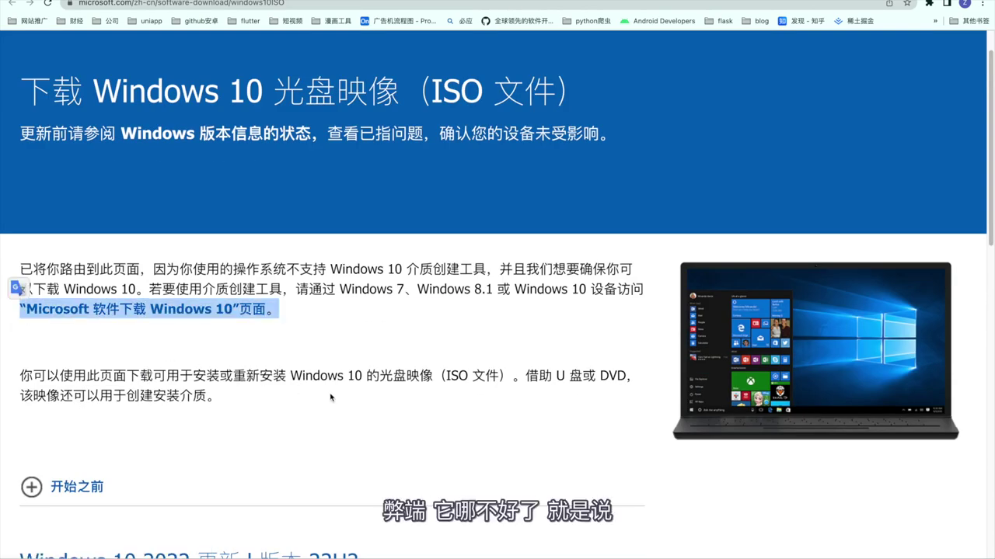
click(321, 309)
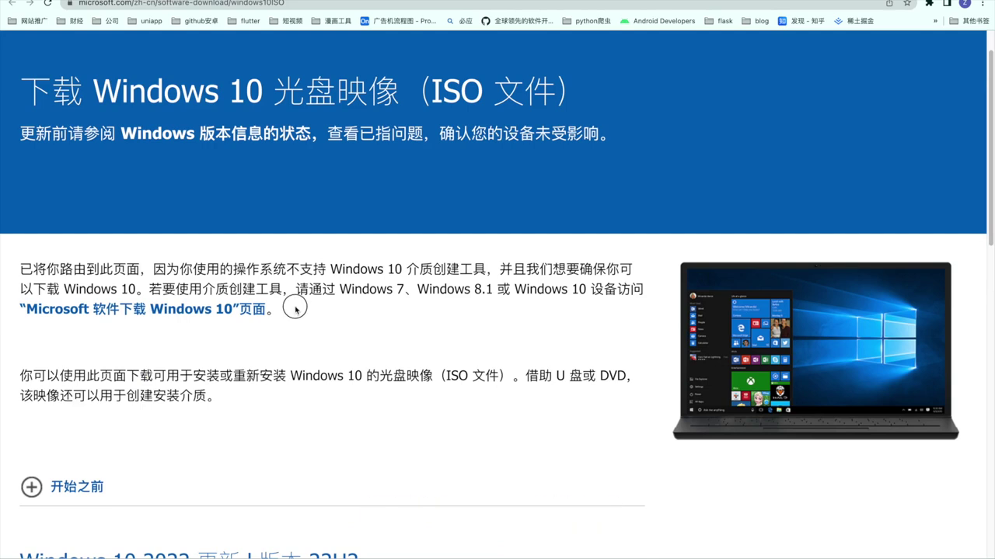
drag(296, 309, 146, 282)
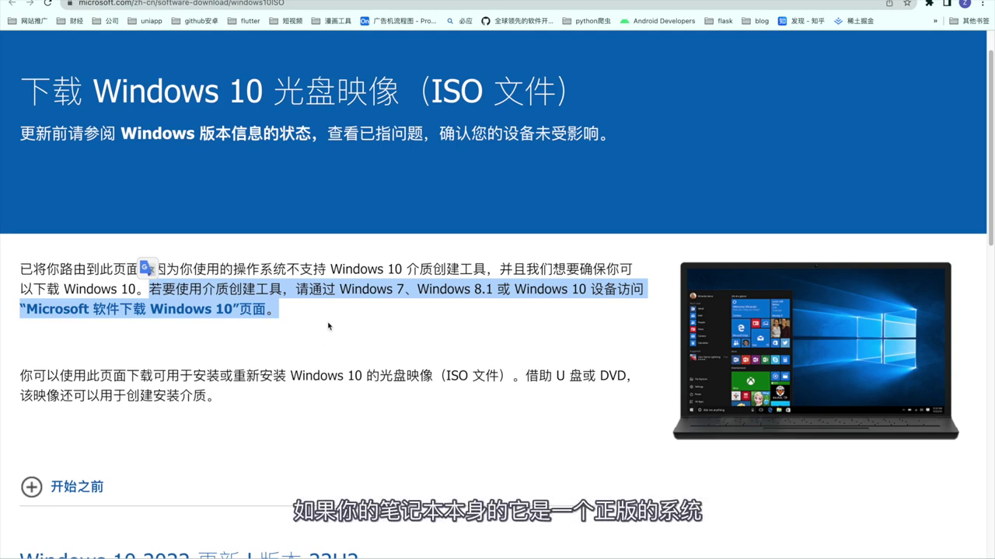
triple_click(202, 309)
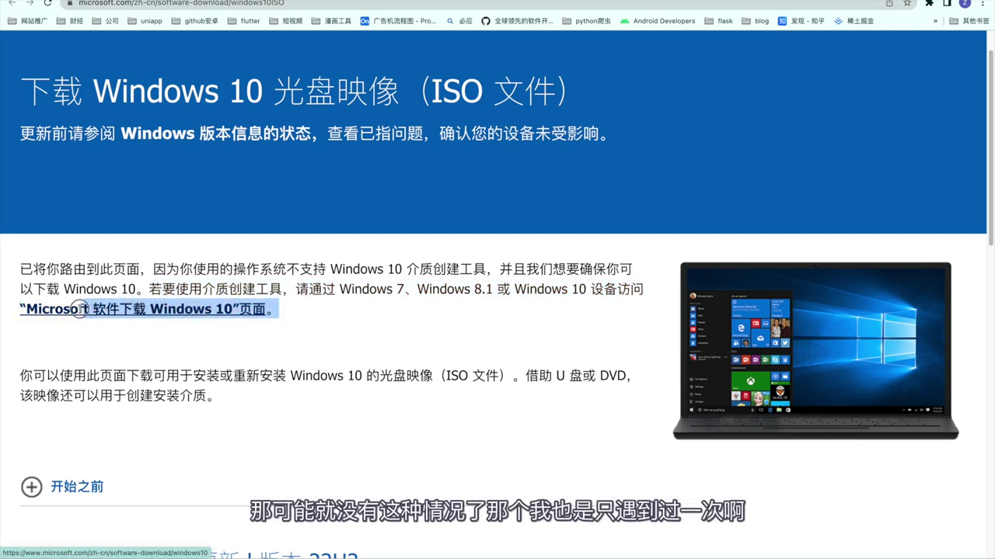
click(356, 323)
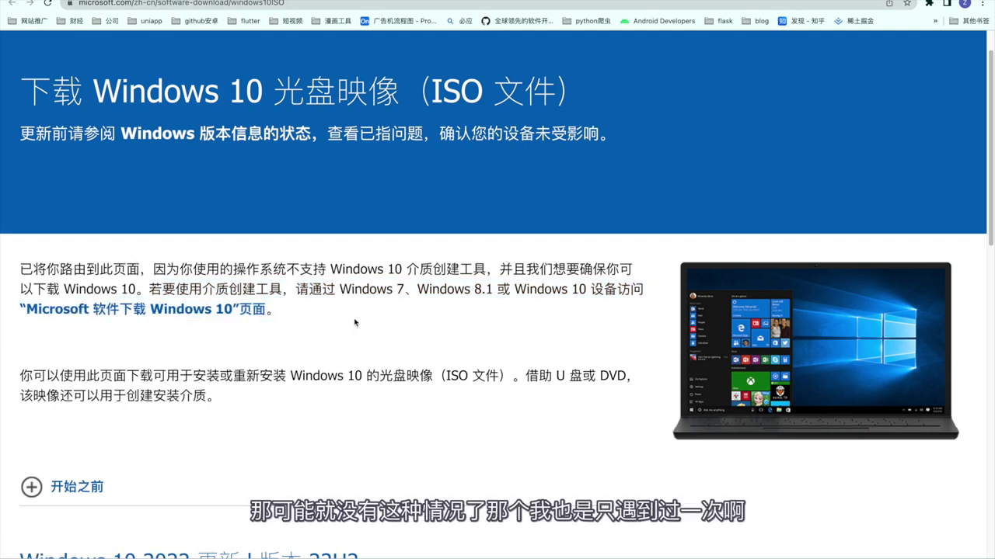
Highlight the full Microsoft Windows 10 software download link text beneath the introduction, then clear the selection.
drag(279, 311, 38, 315)
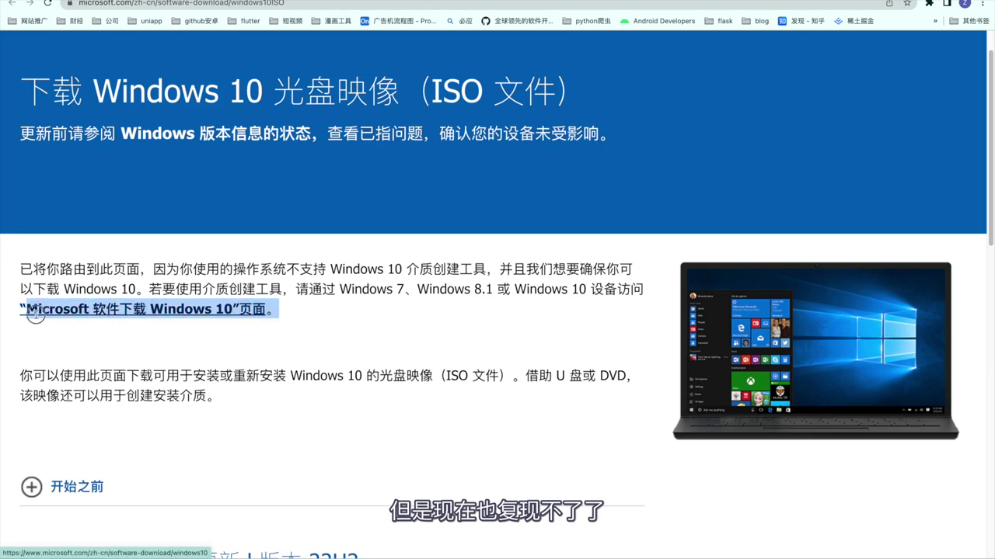
click(314, 327)
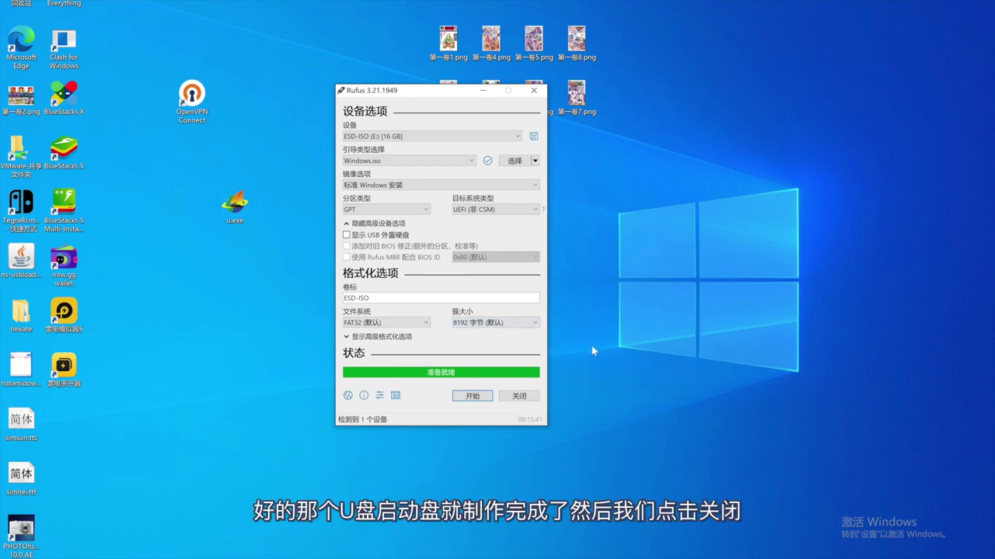
Switch to Rufus and close it after the Windows.iso boot drive has been created.
click(519, 396)
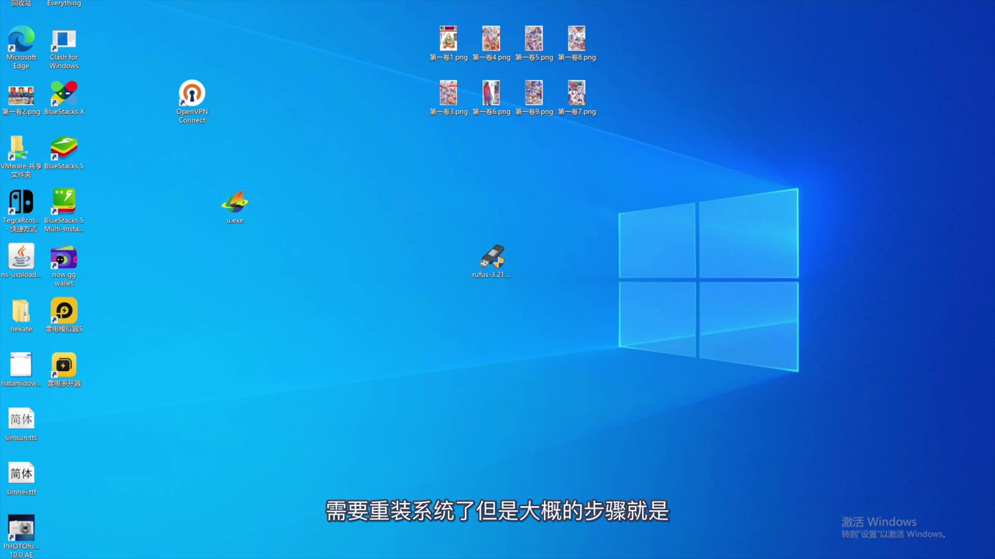
click(665, 489)
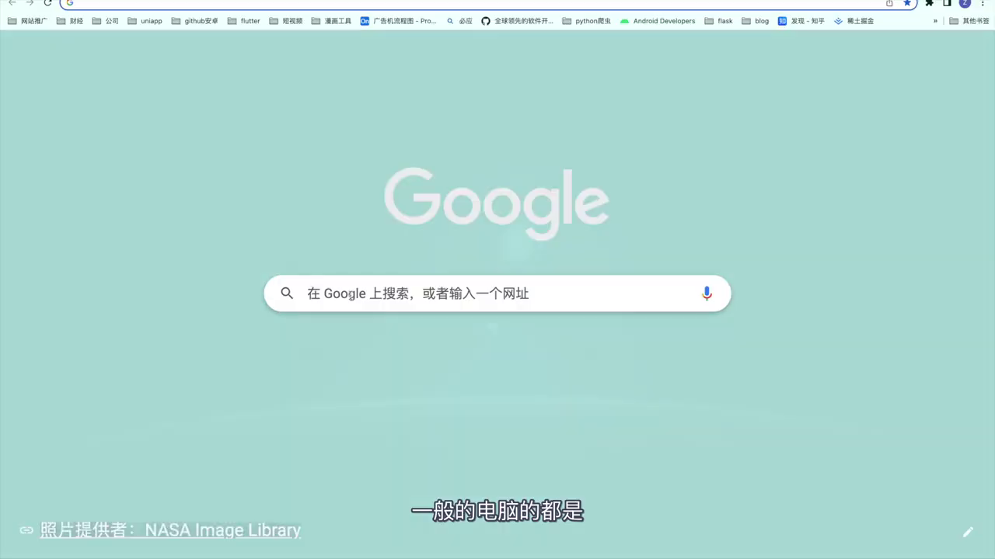
click(350, 295)
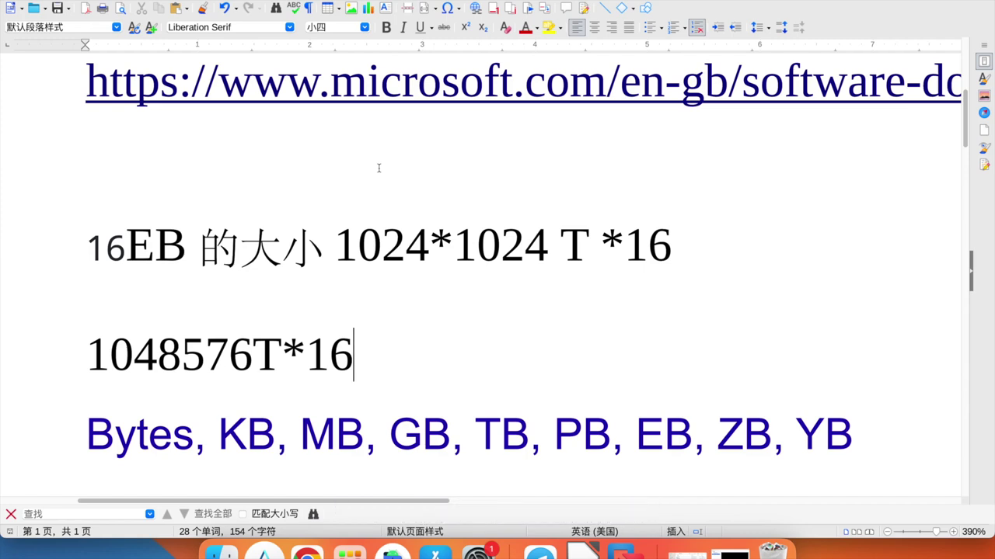
In the LibreOffice Writer notes, highlight the 16EB size formula 1024*1024 T *16 and the 1048576T*16 line.
triple_click(391, 366)
click(668, 268)
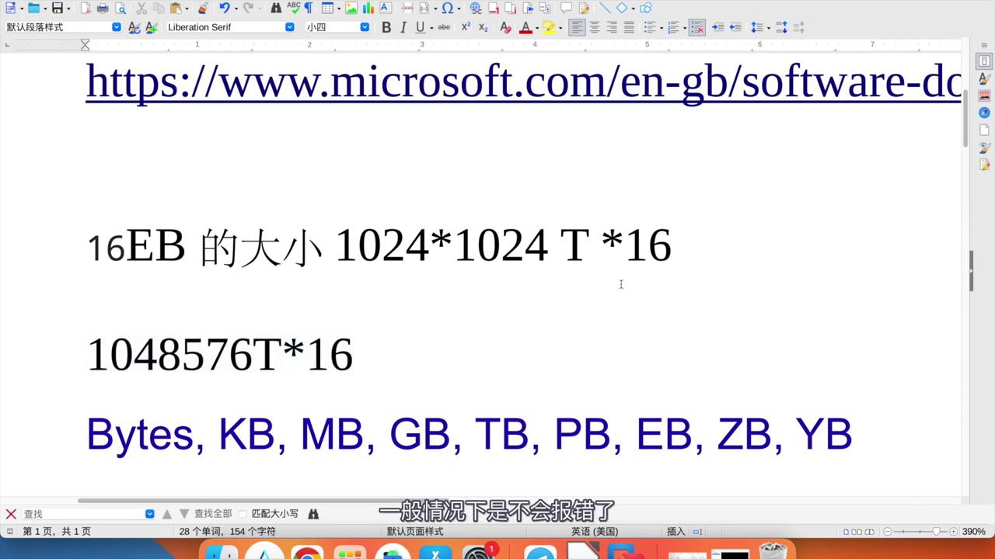
triple_click(571, 257)
scroll(563, 347, left, 3)
triple_click(563, 347)
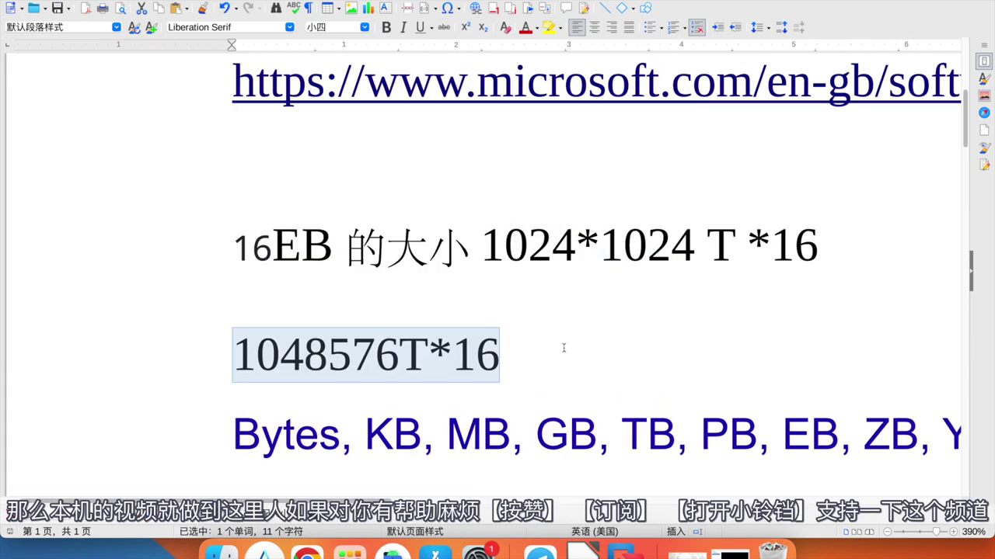